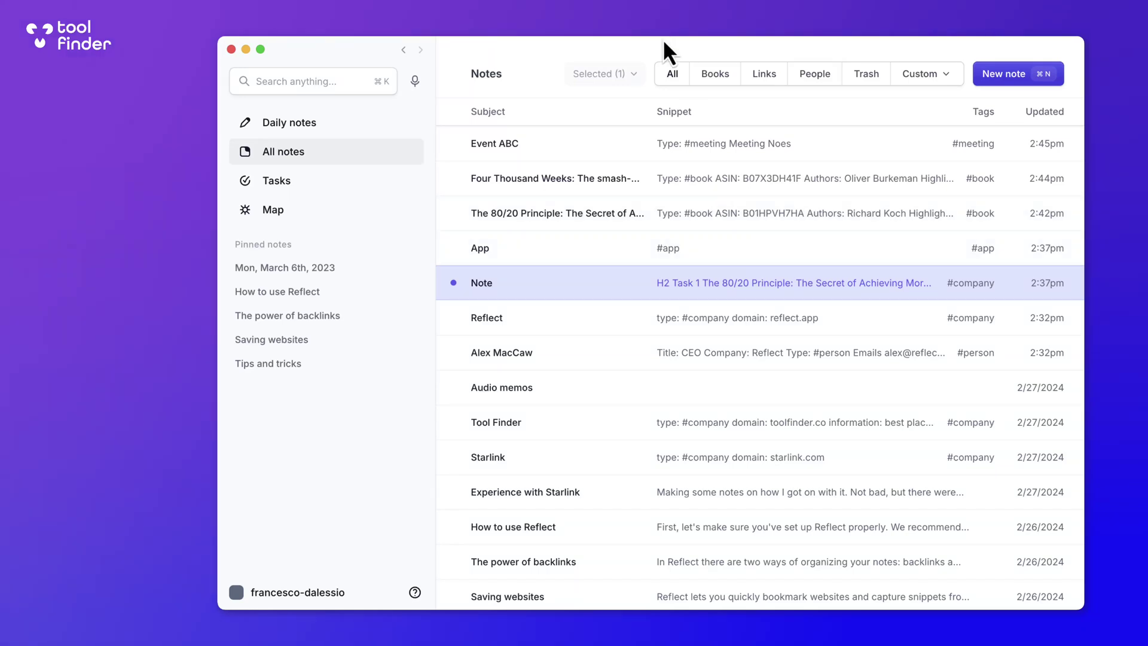
Show the daily notes and bring the Thu, October 3rd, 2024 entry with its audio memo into view
{"action": "left_click", "coordinate": [321, 130]}
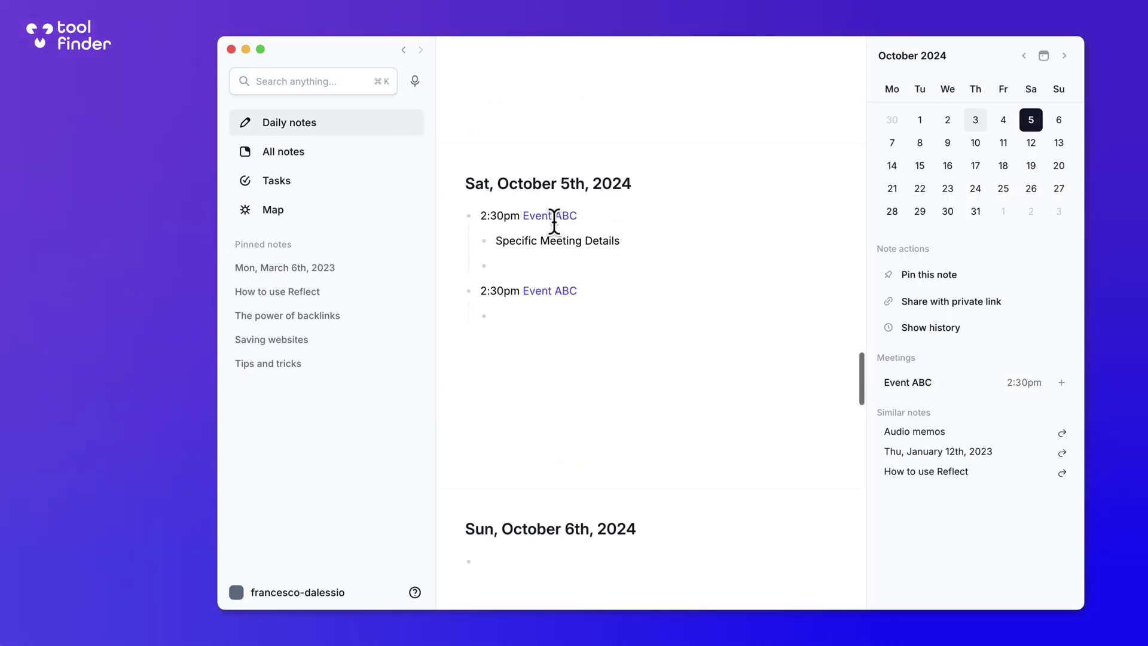
{"action": "scroll", "coordinate": [554, 221], "scroll_direction": "up", "scroll_amount": 10}
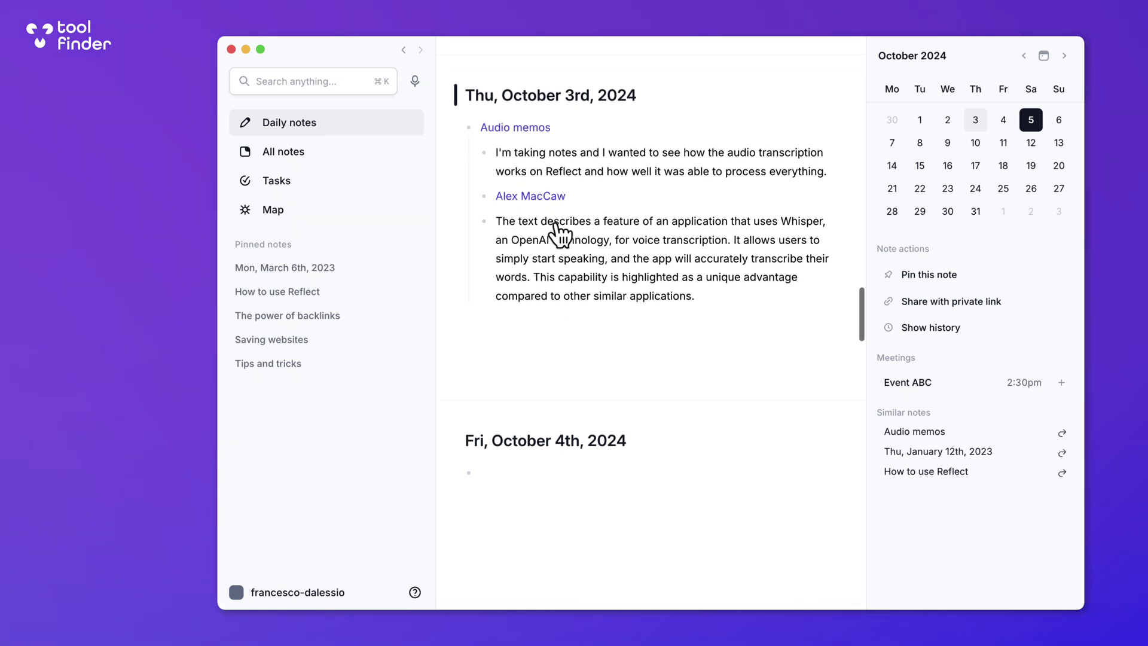
{"action": "scroll", "coordinate": [556, 227], "scroll_direction": "down", "scroll_amount": 1}
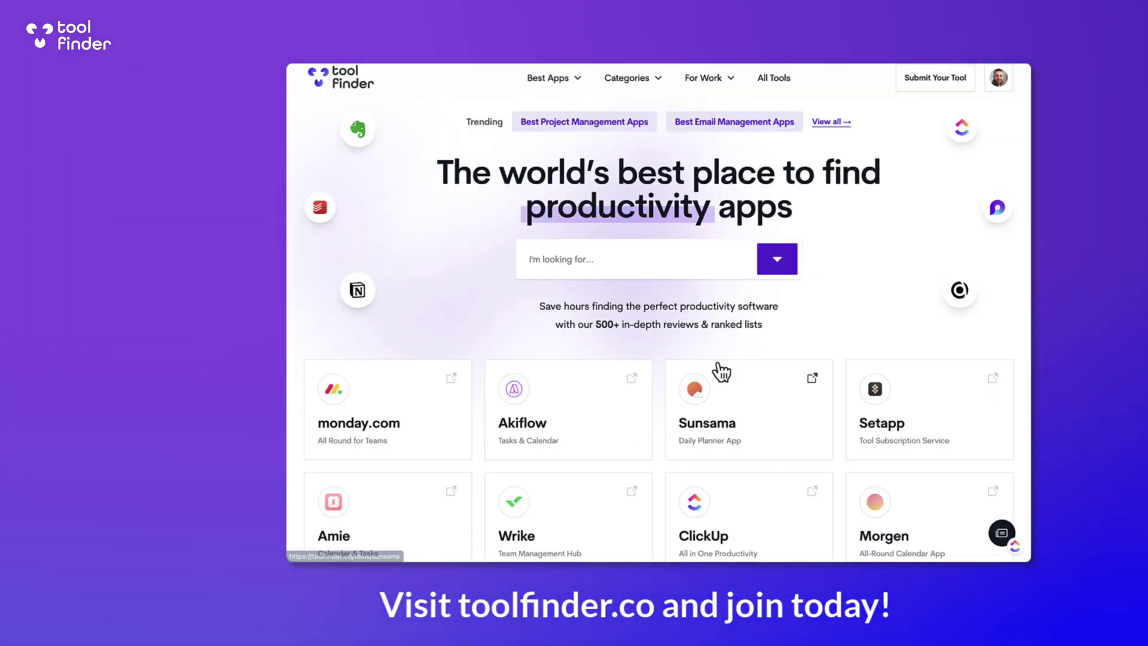
{"action": "scroll", "coordinate": [720, 372], "scroll_direction": "down", "scroll_amount": 3}
{"action": "left_click", "coordinate": [751, 284]}
{"action": "scroll", "coordinate": [1044, 236], "scroll_direction": "down", "scroll_amount": 20}
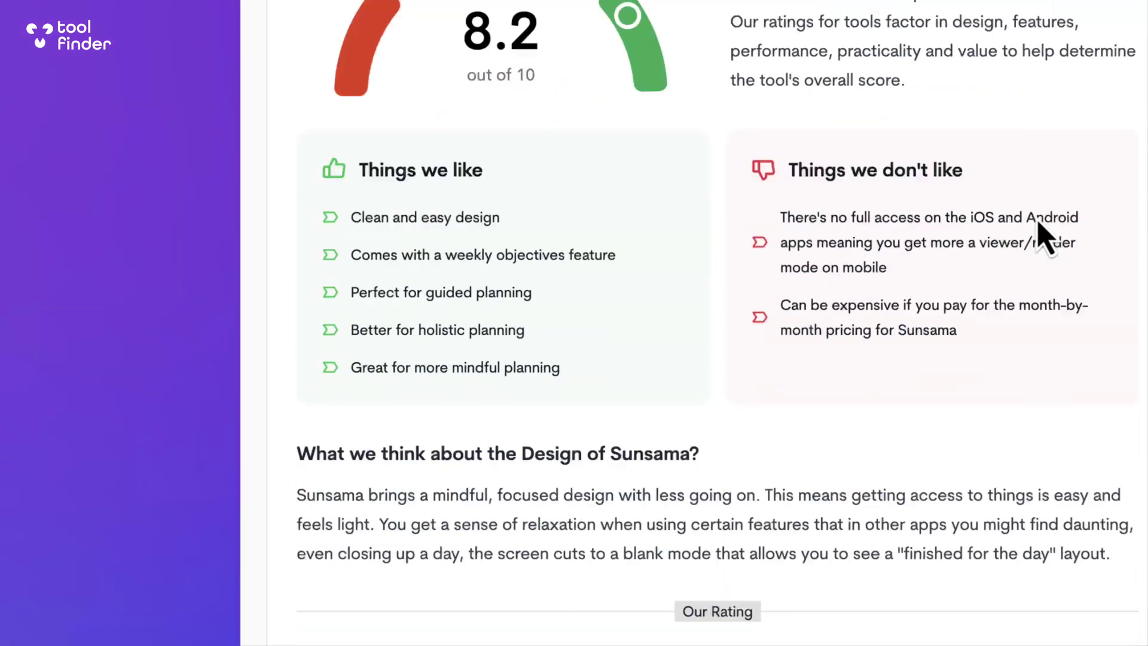
{"action": "scroll", "coordinate": [1040, 234], "scroll_direction": "up", "scroll_amount": 15}
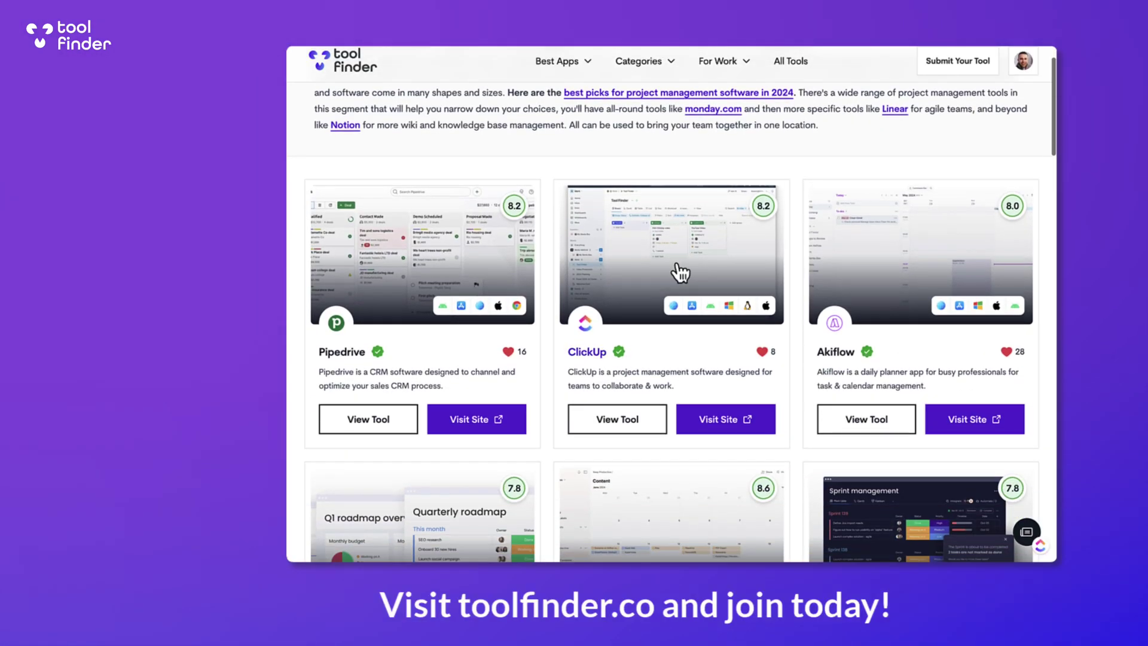
{"action": "scroll", "coordinate": [679, 273], "scroll_direction": "down", "scroll_amount": 10}
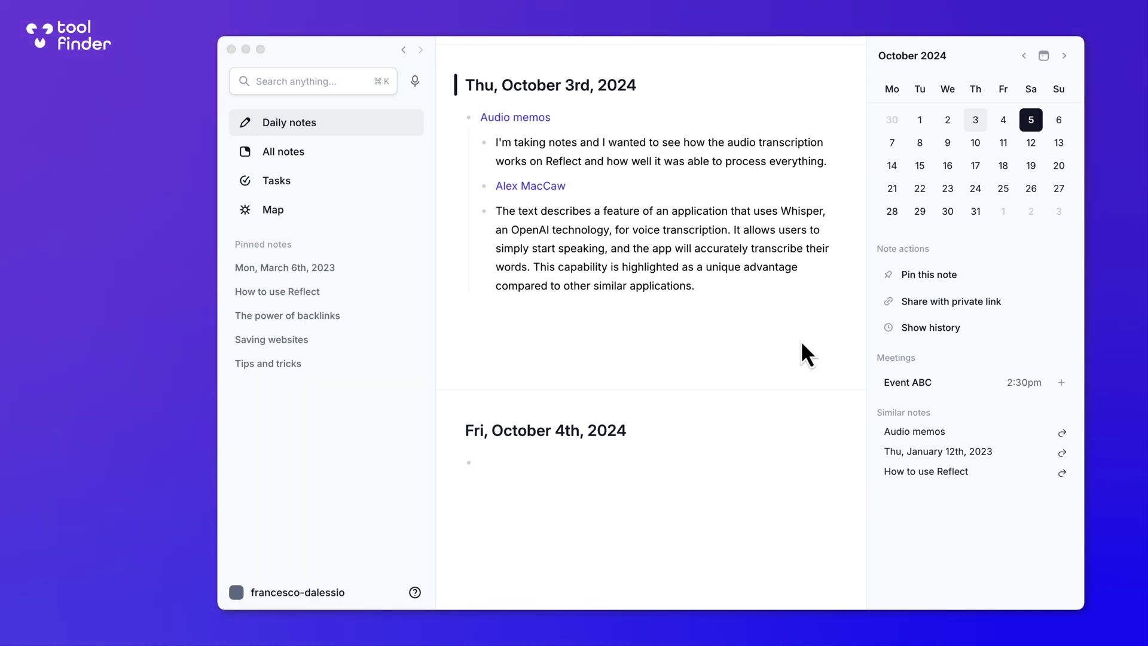
Link The 80/20 Principle book note below the October 3rd entry, then start a slash command on a new line
{"action": "left_click", "coordinate": [756, 321]}
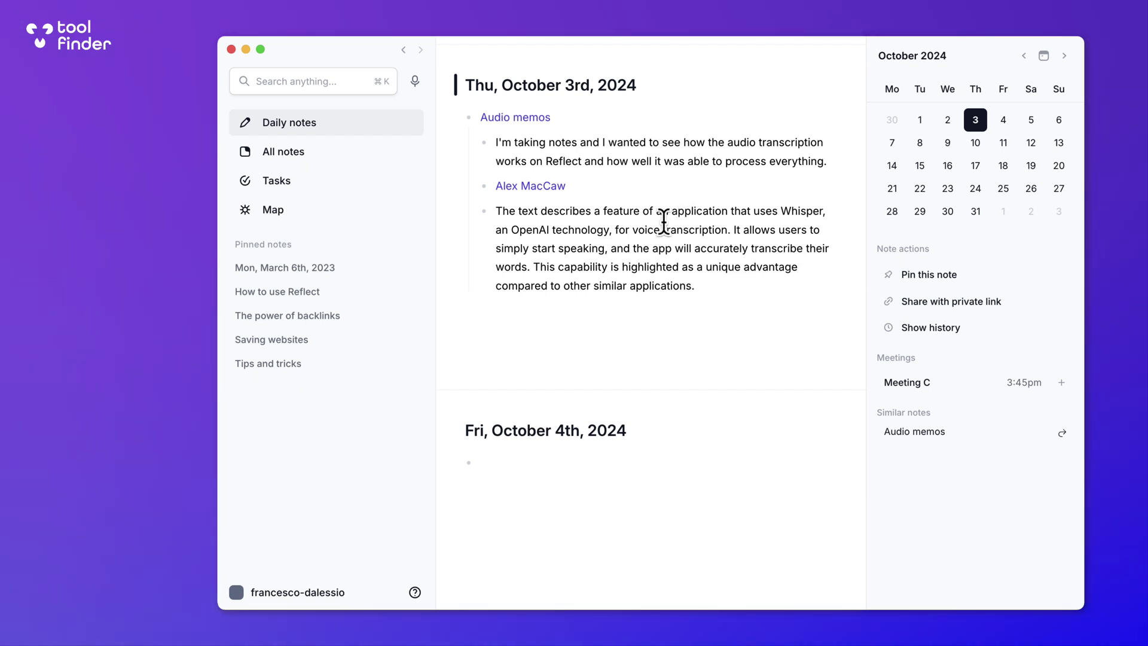
{"action": "type", "text": "[["}
{"action": "key", "text": "Down"}
{"action": "key", "text": "Down"}
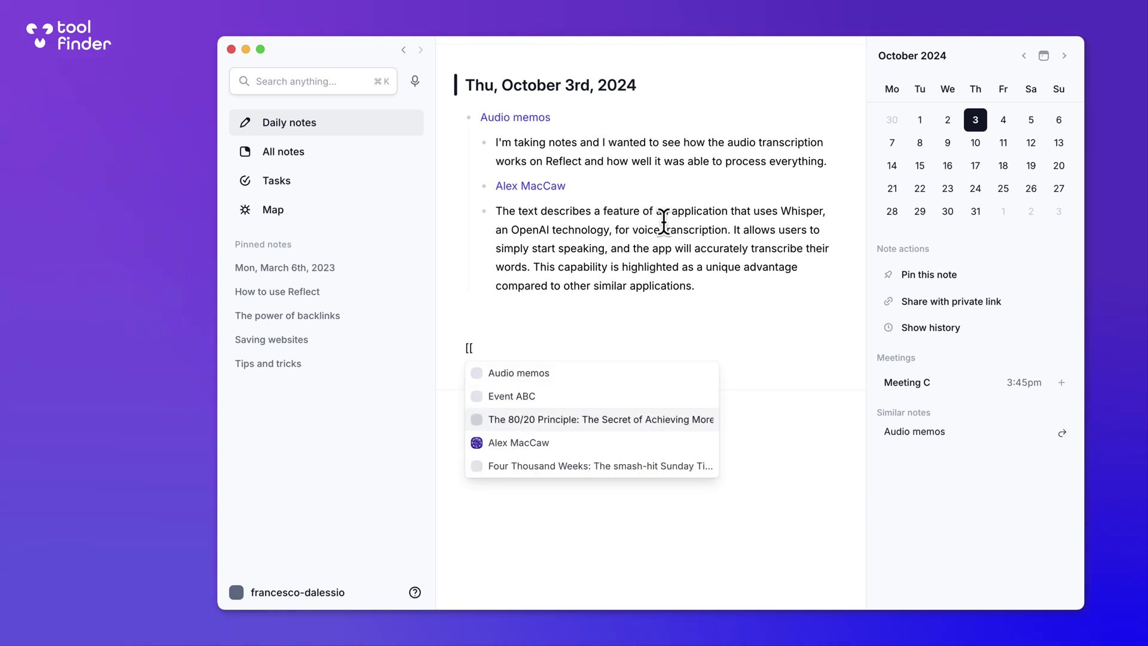
{"action": "key", "text": "Return"}
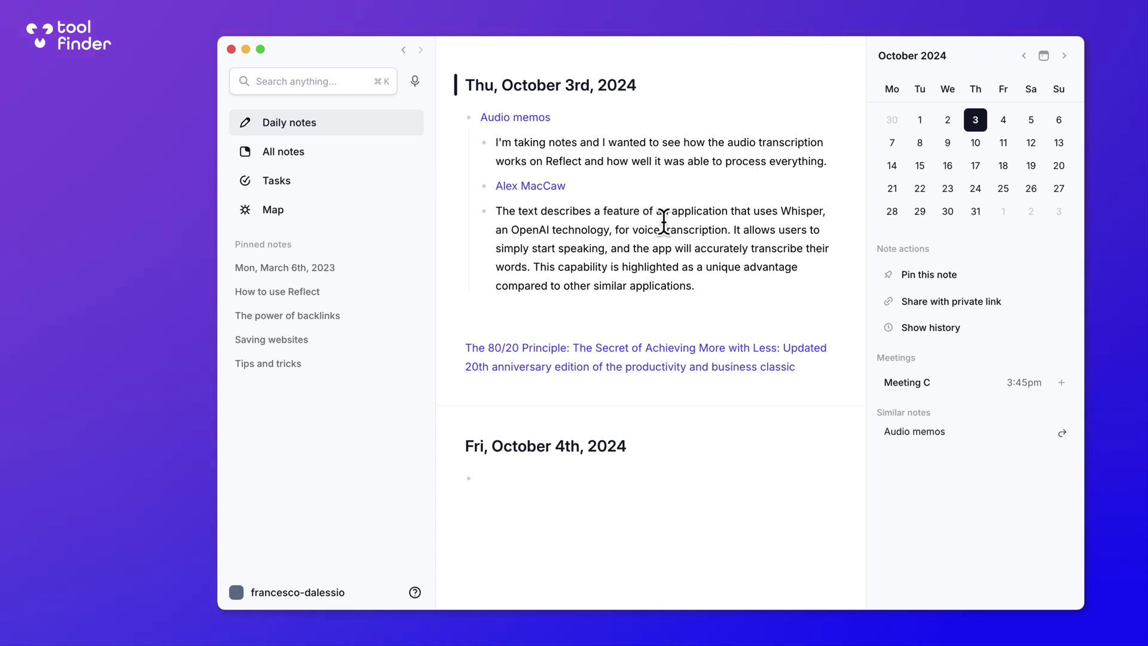
{"action": "key", "text": "Return"}
{"action": "type", "text": "/"}
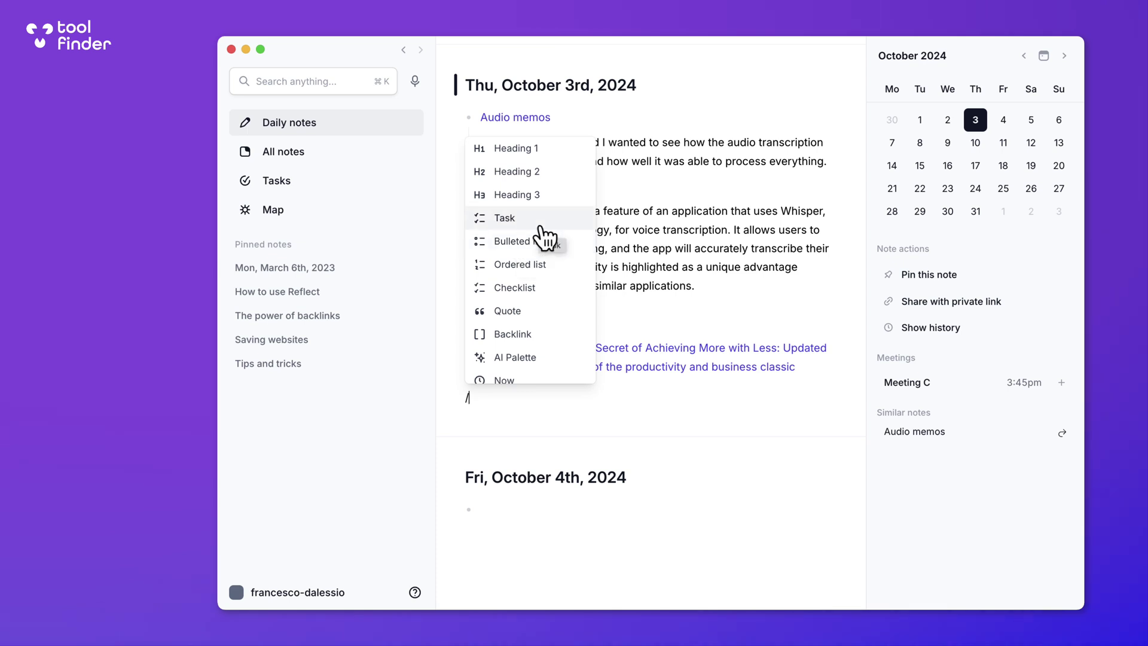
Browse the slash-command list and dismiss it without inserting any block
{"action": "scroll", "coordinate": [541, 347], "scroll_direction": "down", "scroll_amount": 2}
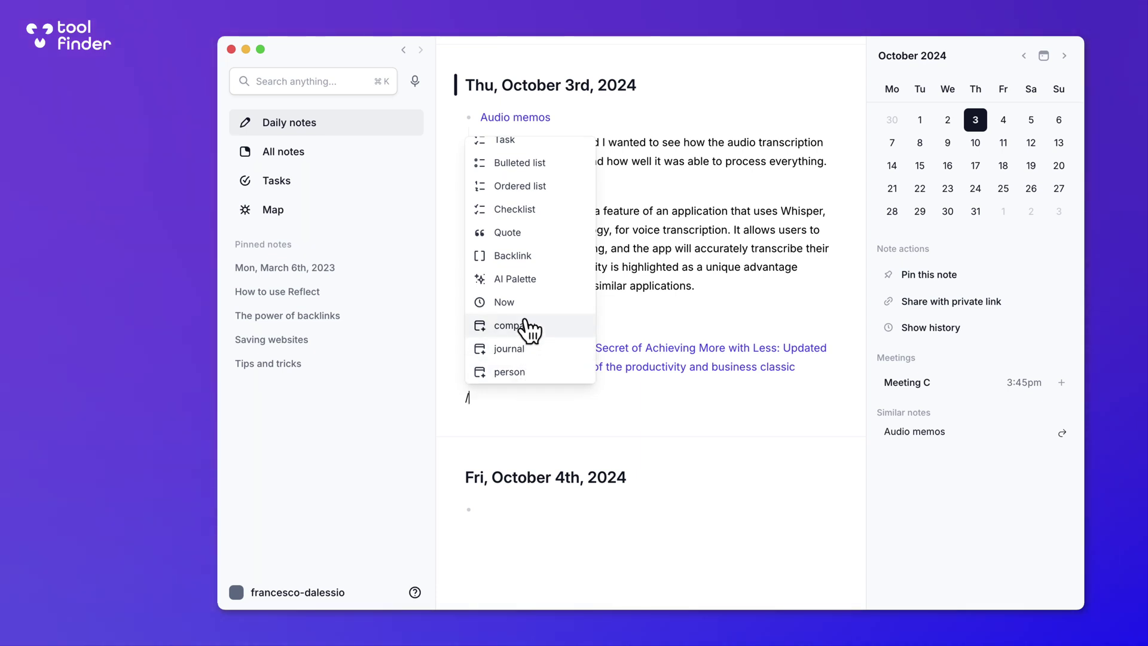
{"action": "scroll", "coordinate": [502, 254], "scroll_direction": "up", "scroll_amount": 2}
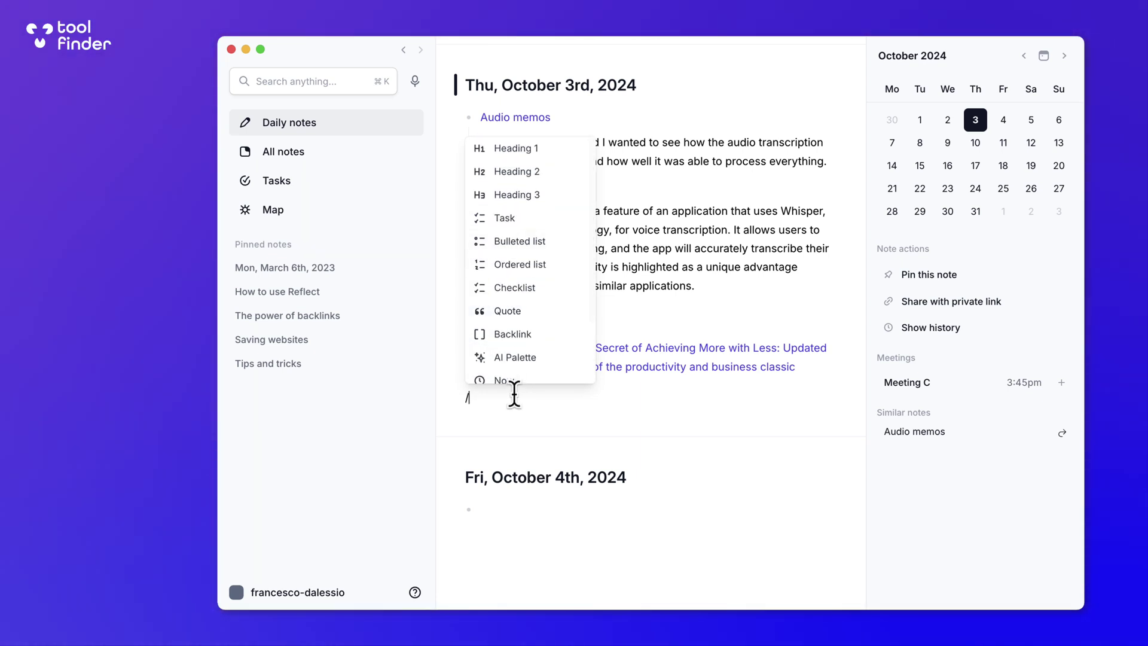
{"action": "key", "text": "BackSpace"}
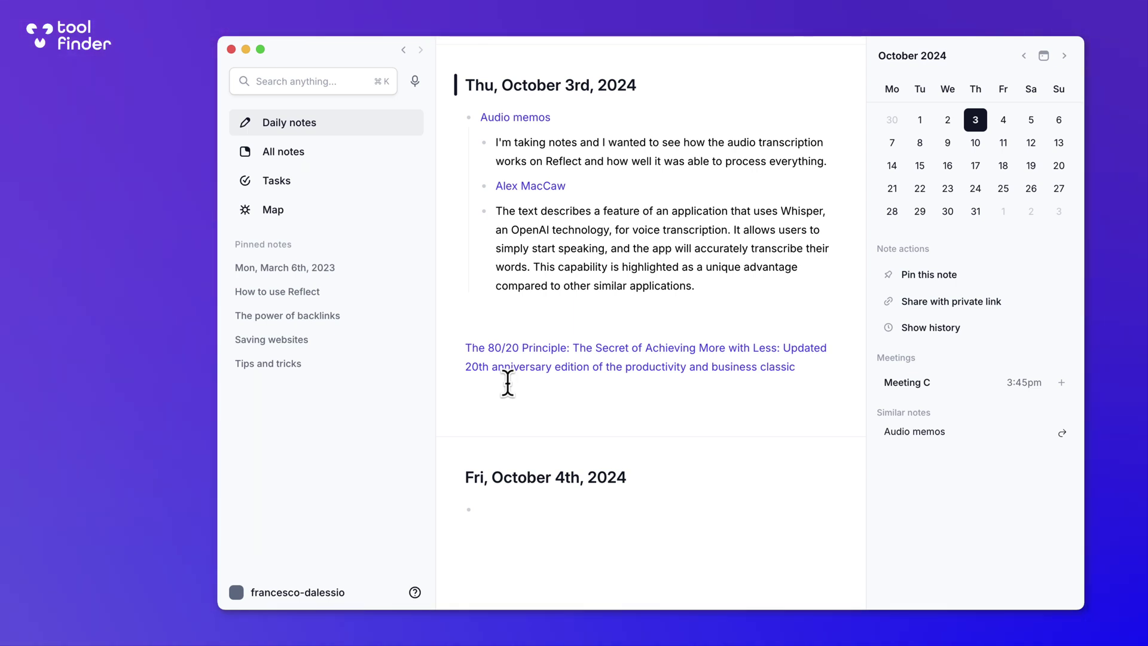
Open the All notes list and filter it to Books
{"action": "scroll", "coordinate": [506, 346], "scroll_direction": "up", "scroll_amount": 1}
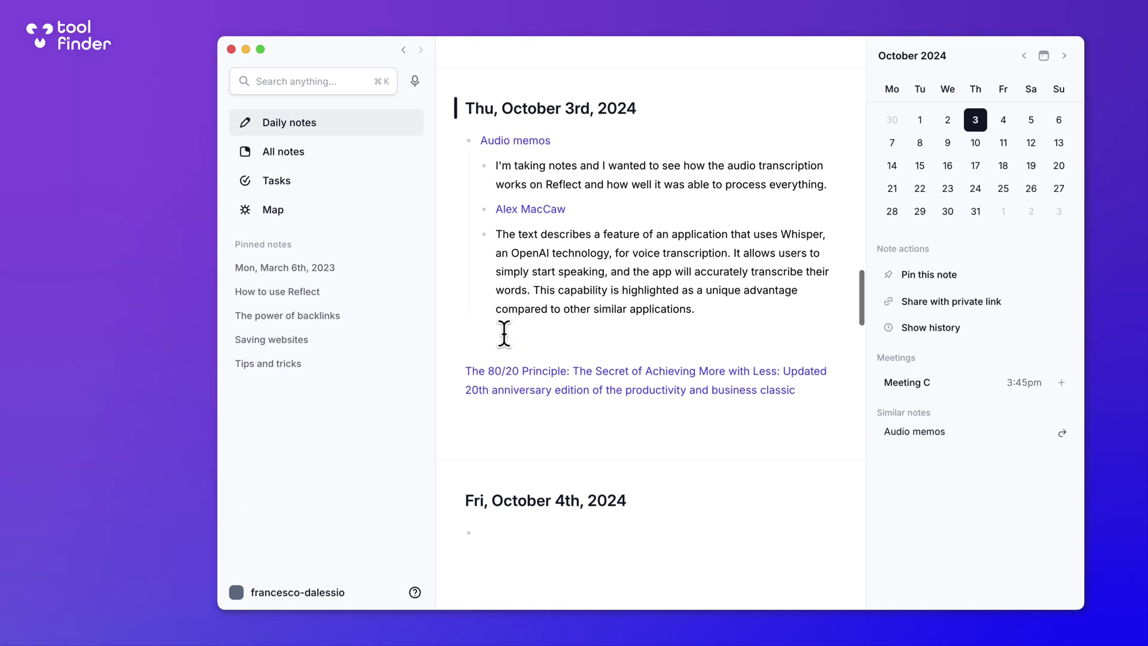
{"action": "scroll", "coordinate": [506, 333], "scroll_direction": "up", "scroll_amount": 1}
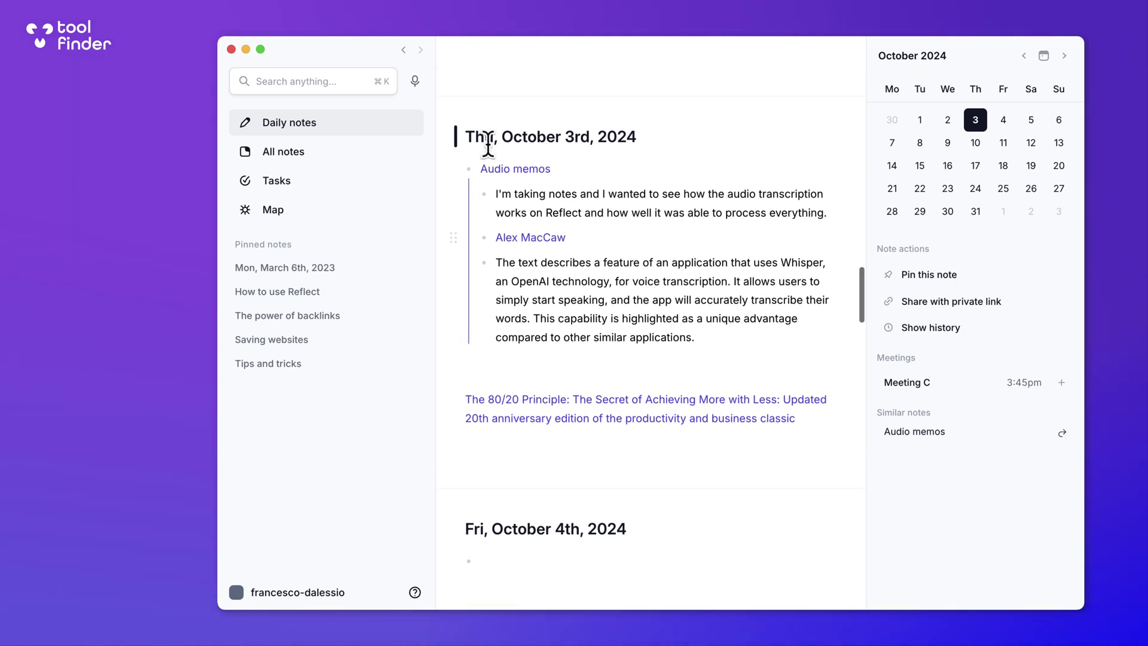
{"action": "left_click", "coordinate": [310, 160]}
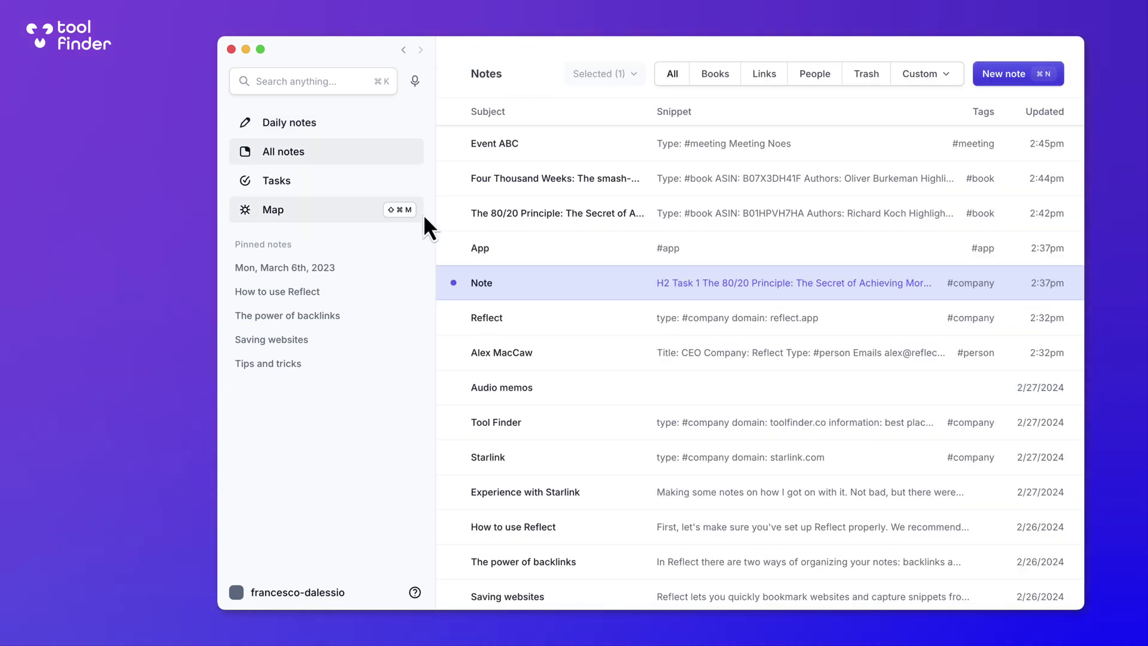
{"action": "left_click", "coordinate": [713, 76]}
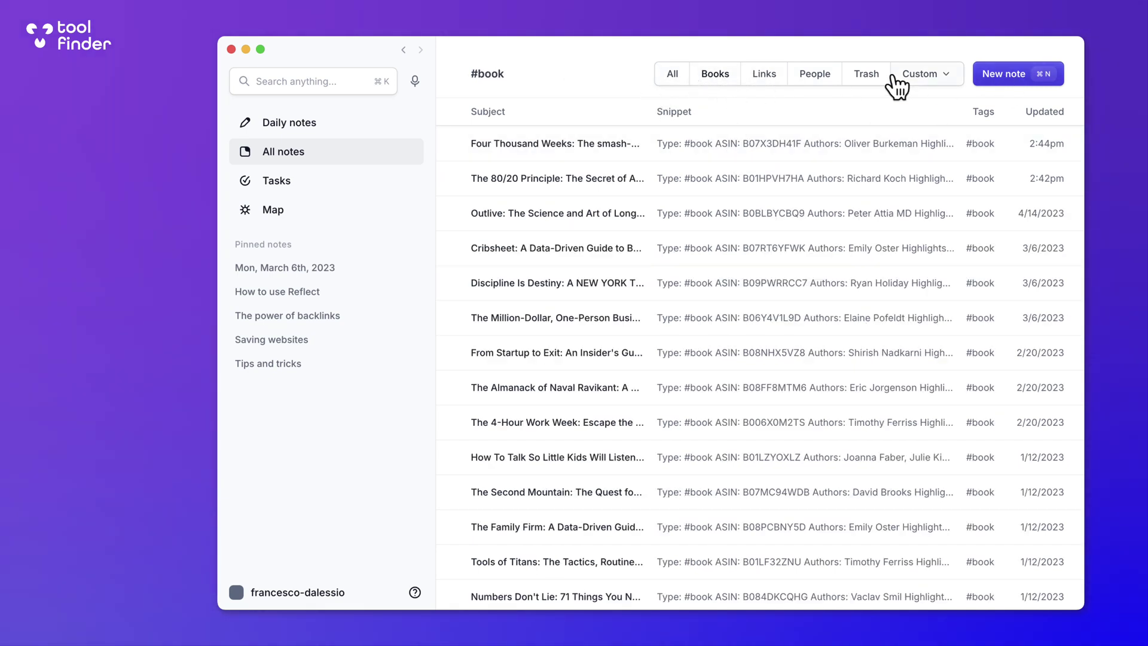
Create a note titled 'Book Notes' with the body 'Type: #book' and return to All notes
{"action": "left_click", "coordinate": [1027, 78]}
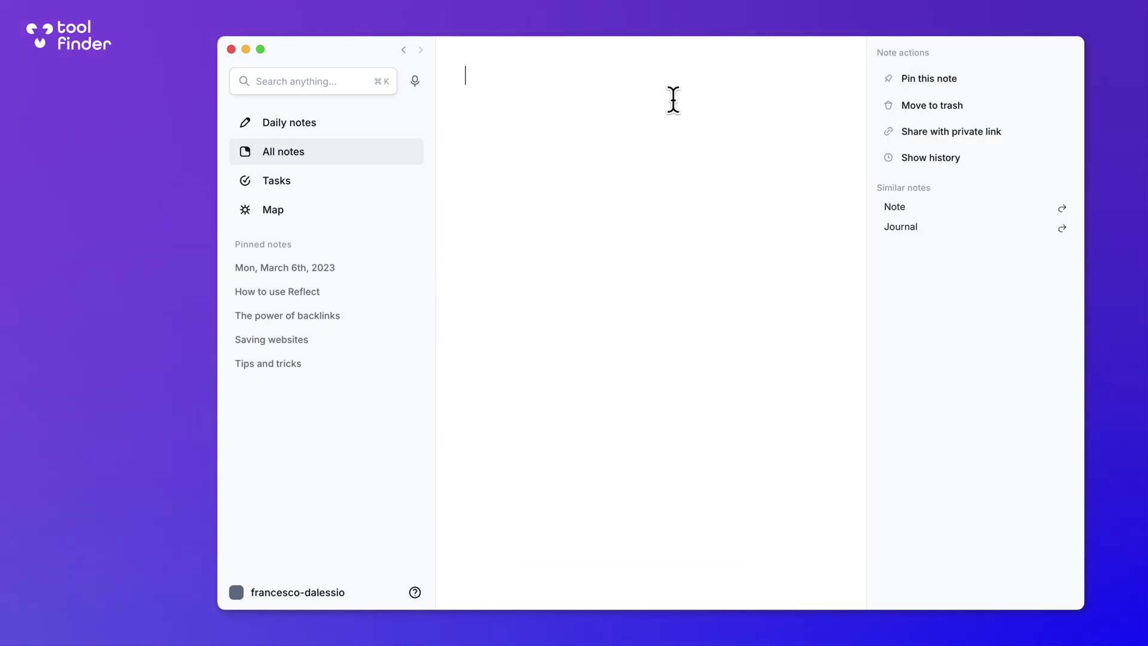
{"action": "type", "text": "Book Notes"}
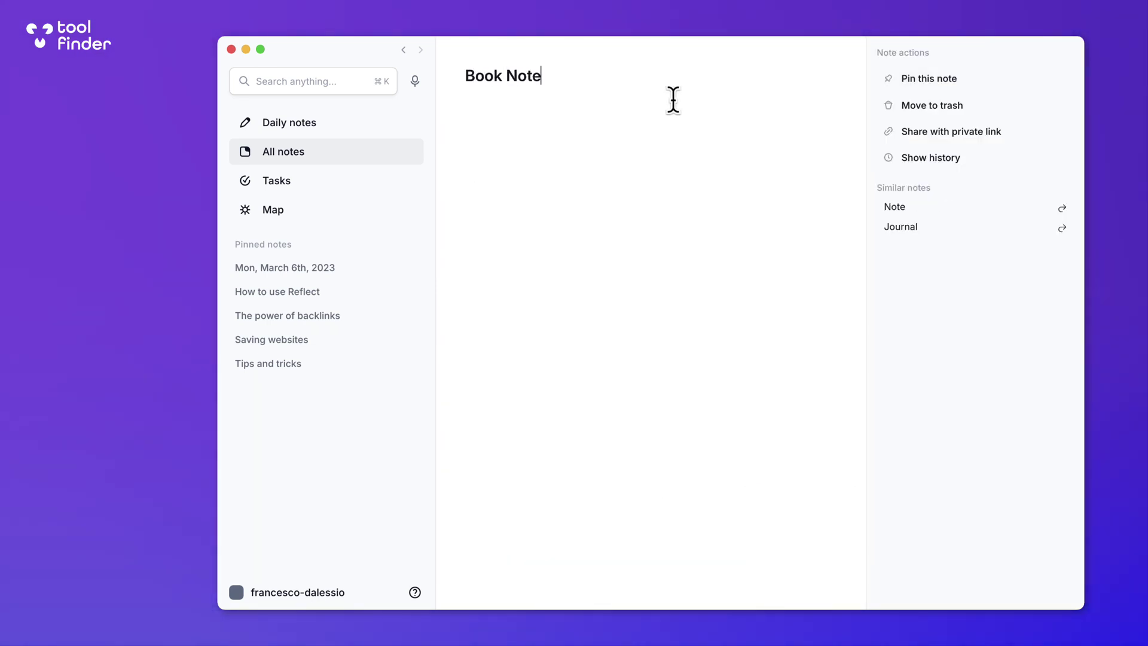
{"action": "key", "text": "Return"}
{"action": "type", "text": "Type"}
{"action": "key", "text": "BackSpace"}
{"action": "key", "text": "BackSpace"}
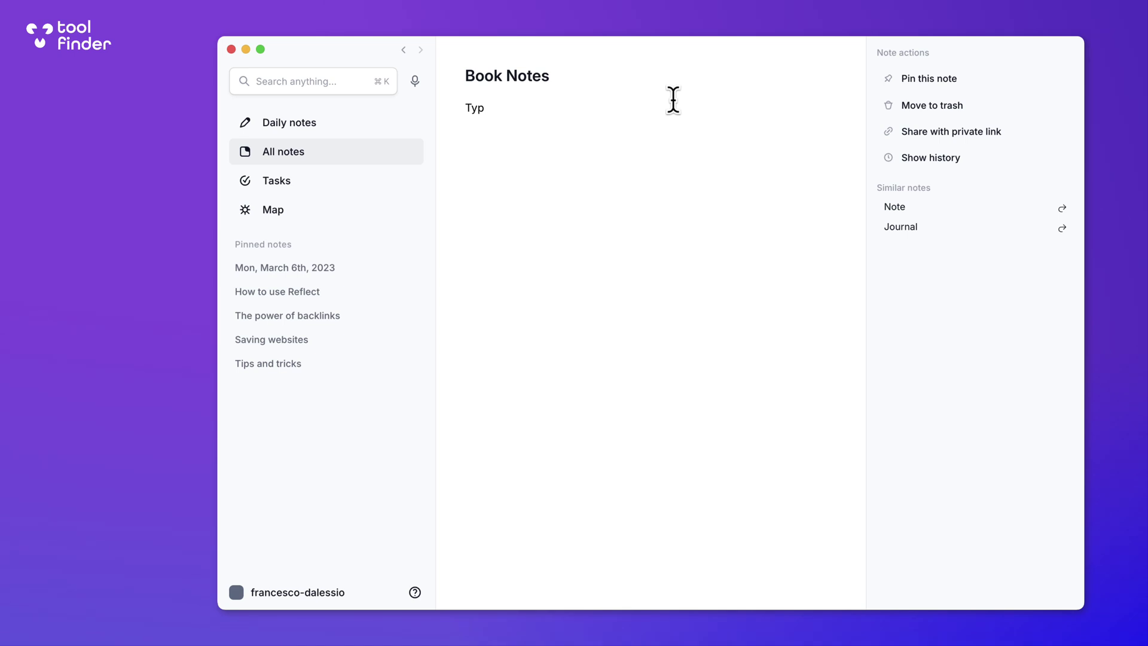
{"action": "type", "text": "pe: #book"}
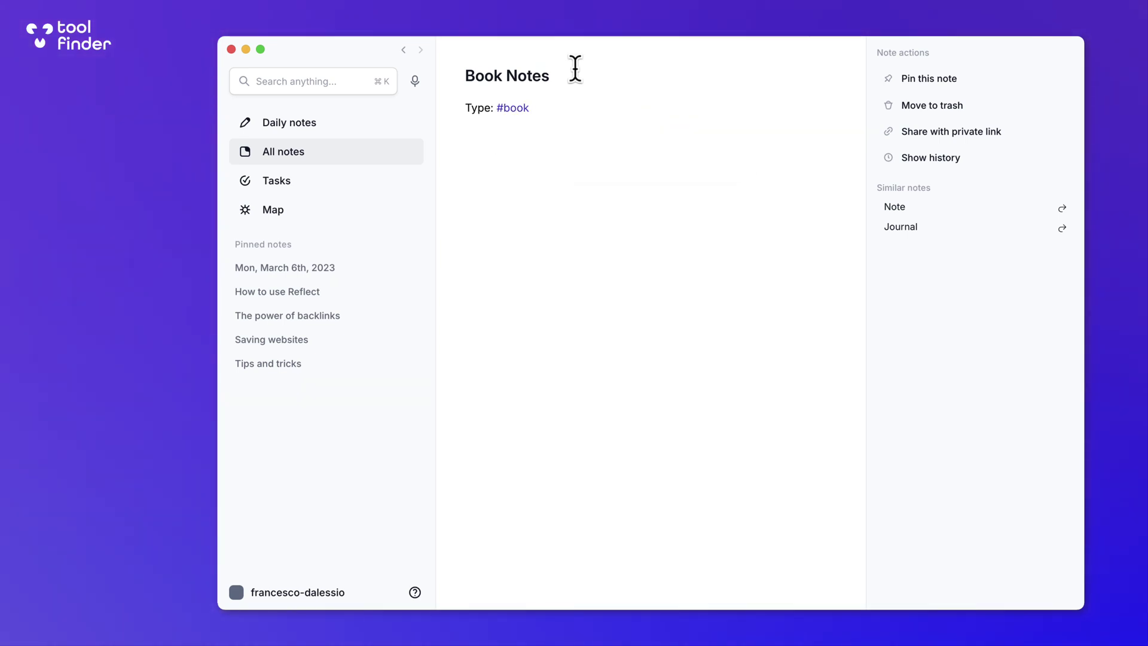
{"action": "left_click", "coordinate": [358, 151]}
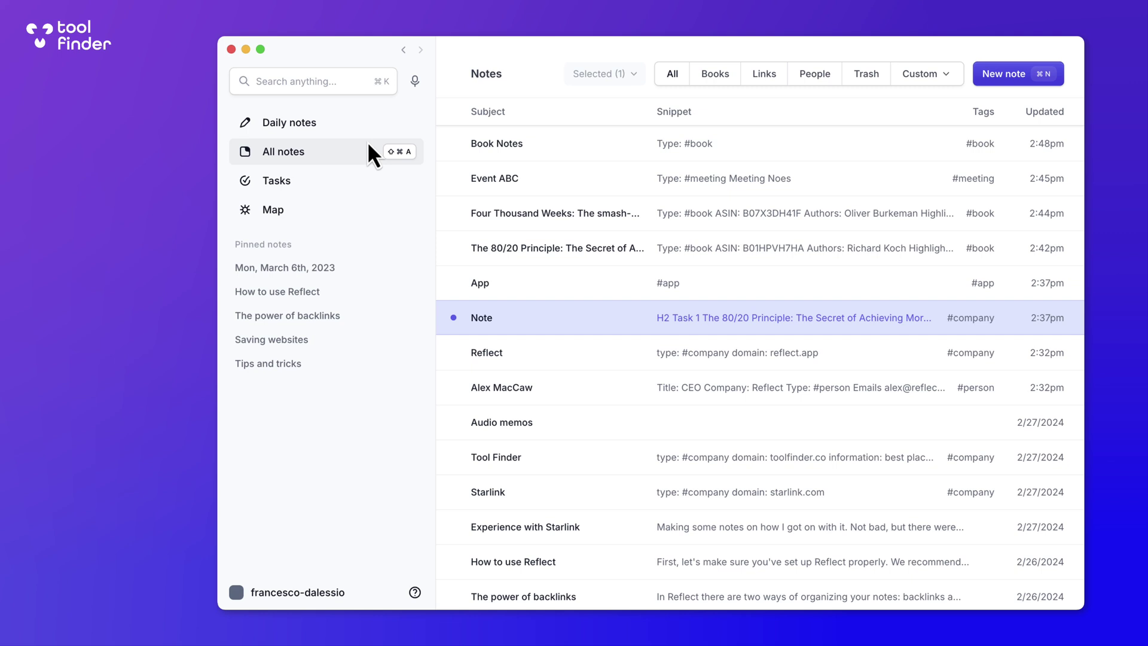
Browse the Books, Links and People filters, view the first person note, and return to All notes
{"action": "left_click", "coordinate": [718, 75]}
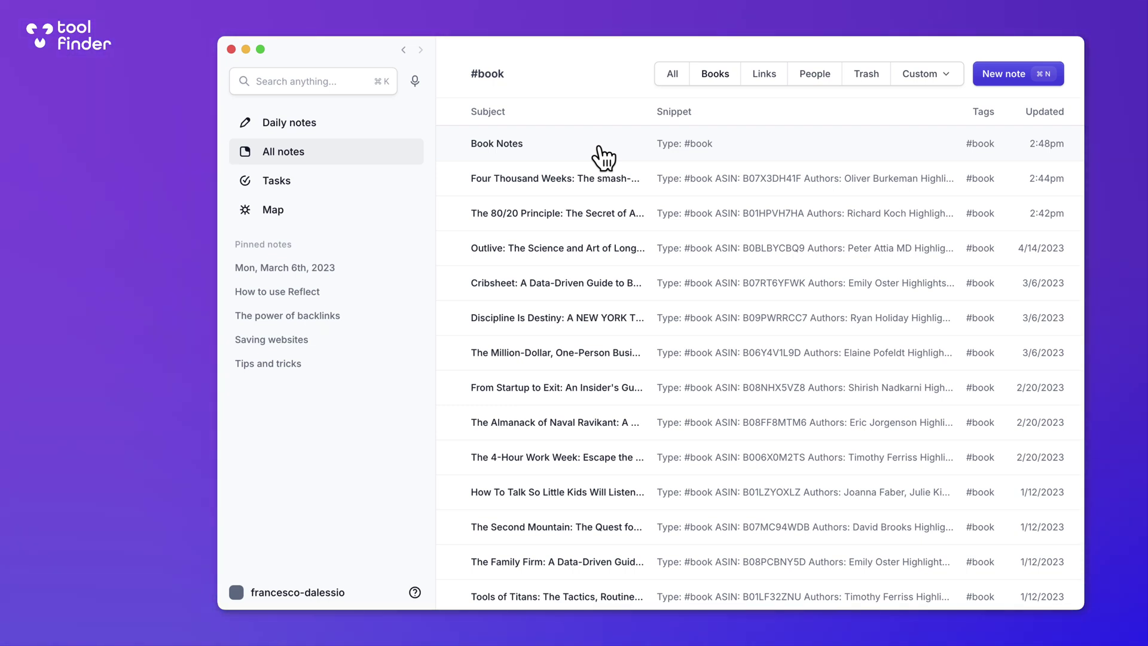
{"action": "left_click", "coordinate": [775, 73]}
{"action": "left_click", "coordinate": [810, 76]}
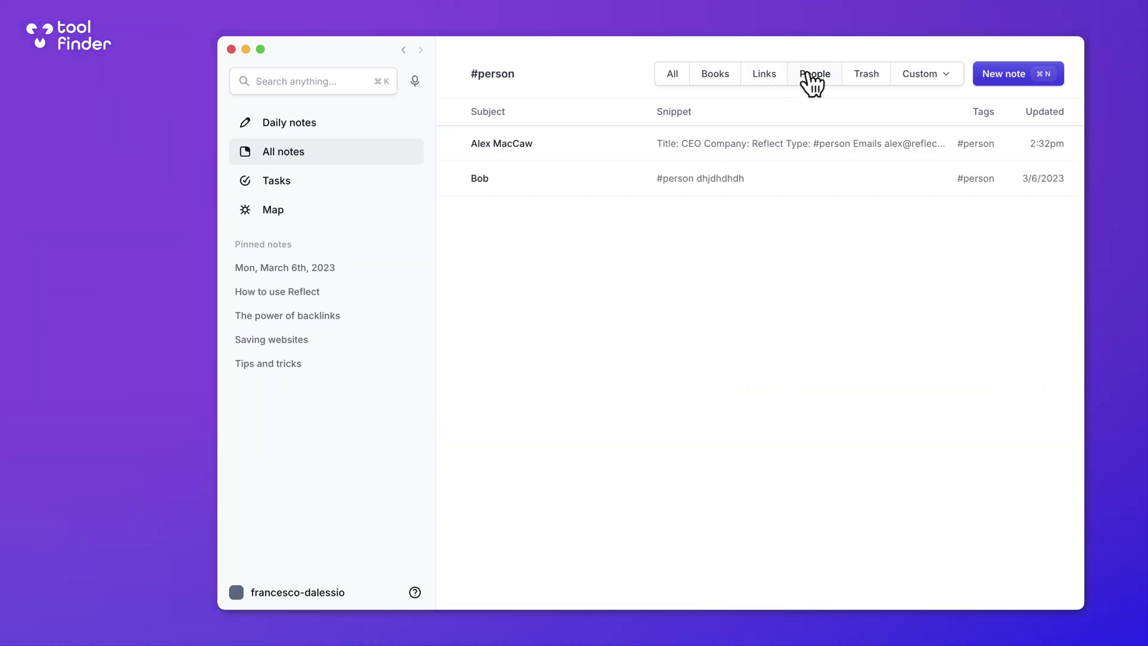
{"action": "left_click", "coordinate": [593, 157]}
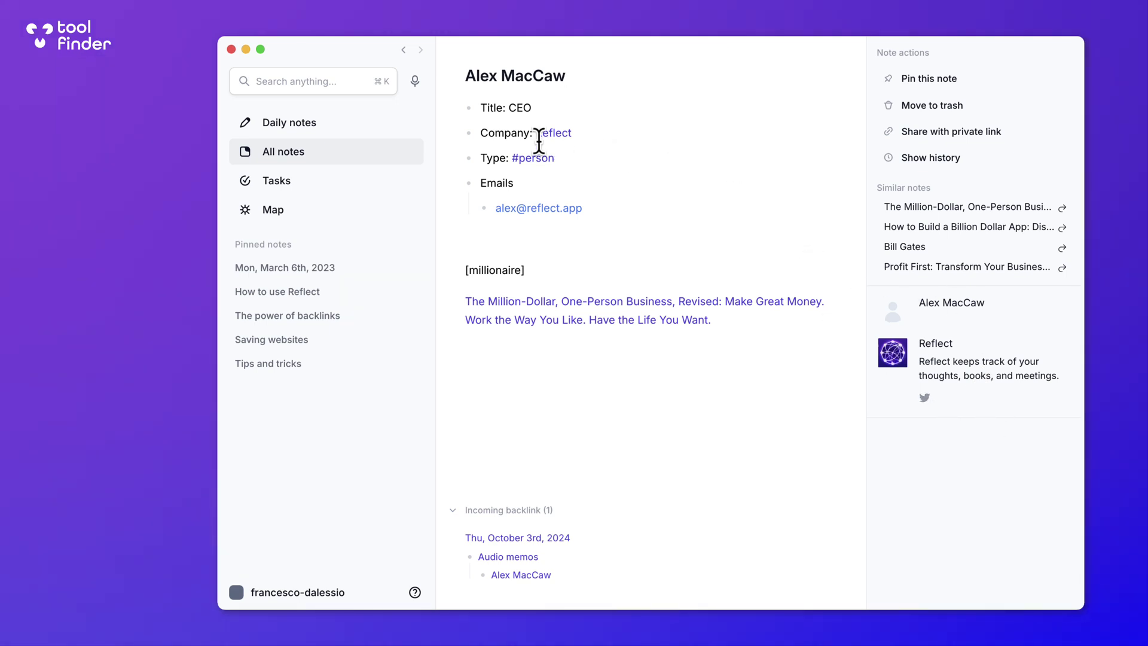
{"action": "left_click", "coordinate": [329, 154]}
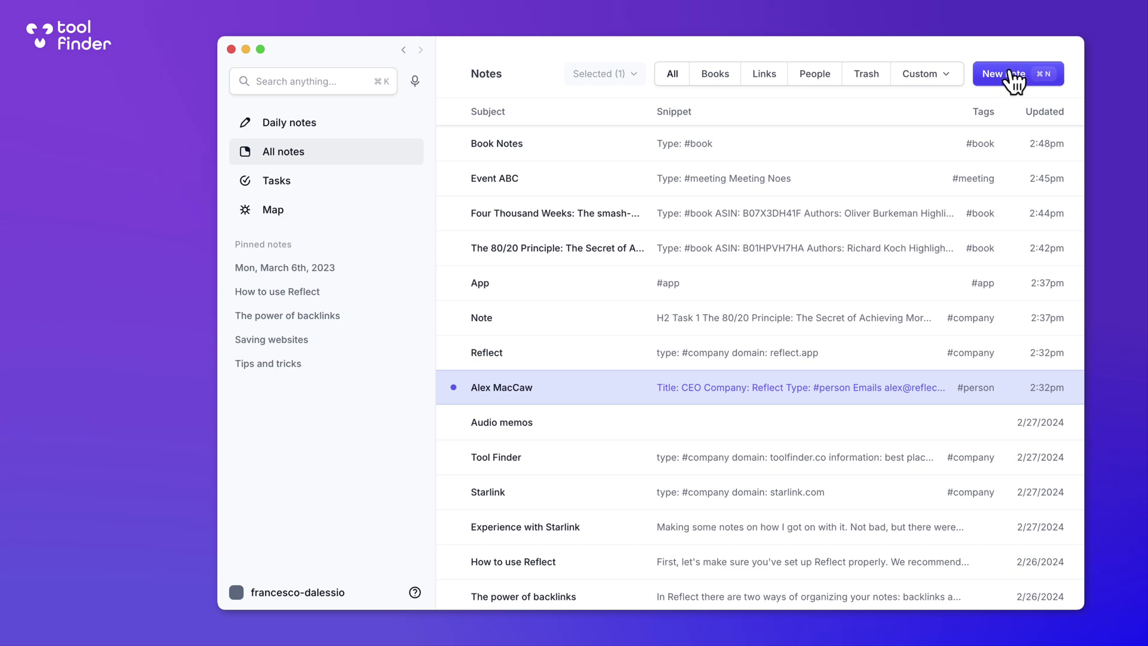
Filter notes by the custom #app, then #meeting tags, view Event ABC, and return to All notes
{"action": "left_click", "coordinate": [926, 78]}
{"action": "left_click", "coordinate": [866, 111]}
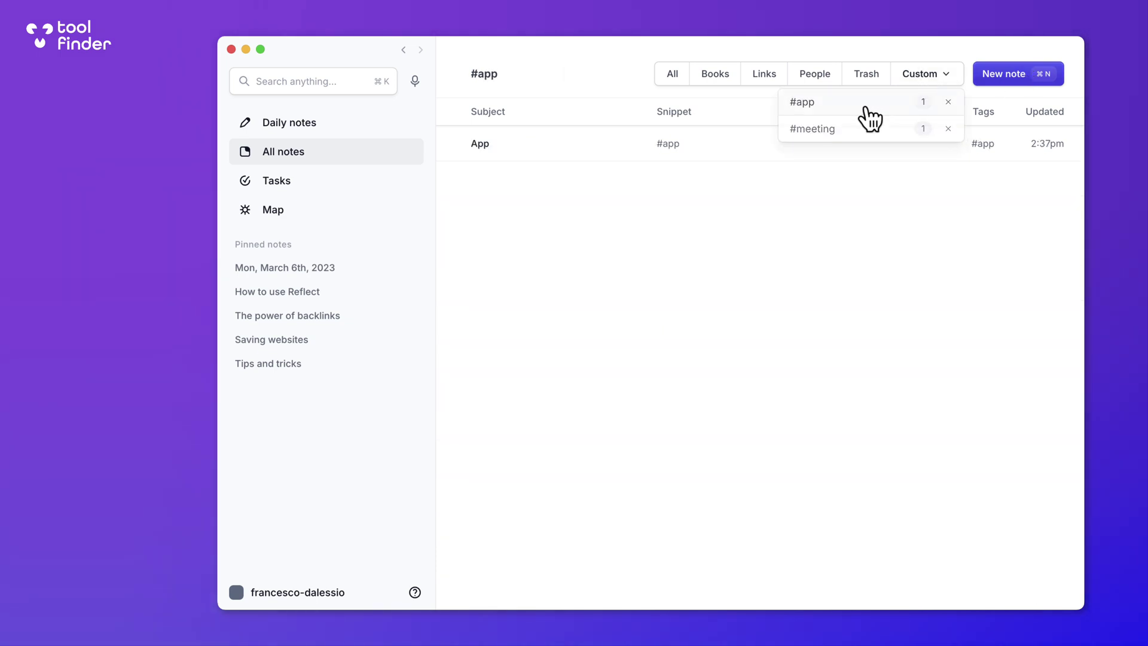
{"action": "left_click", "coordinate": [950, 76]}
{"action": "left_click", "coordinate": [895, 130]}
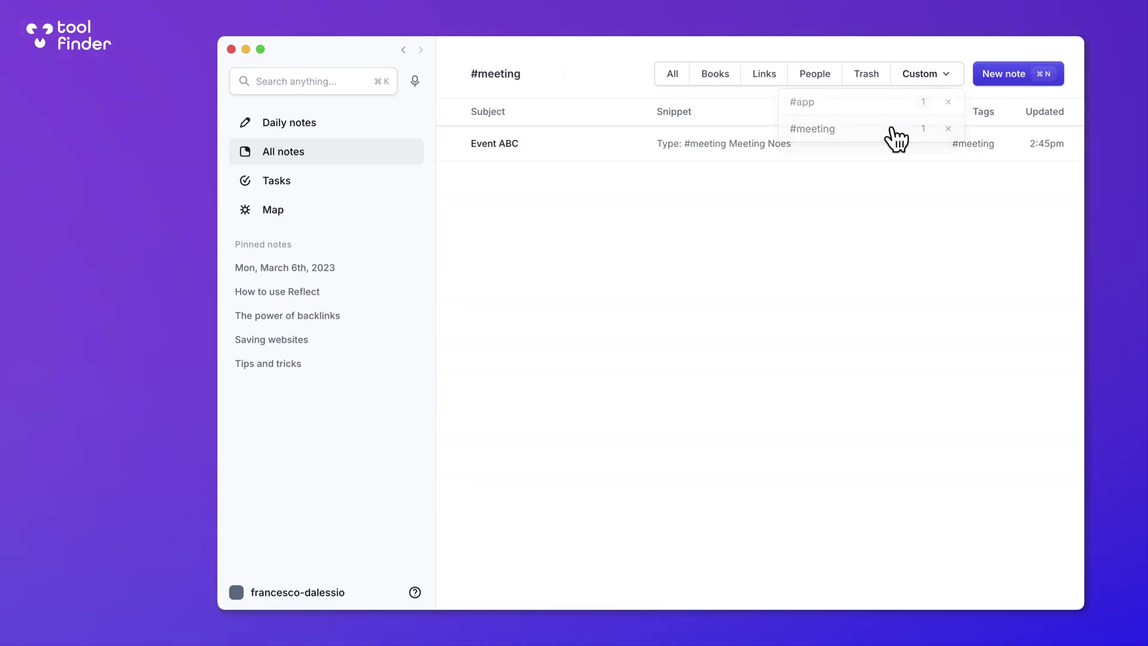
{"action": "left_click", "coordinate": [741, 144]}
{"action": "left_click", "coordinate": [590, 149]}
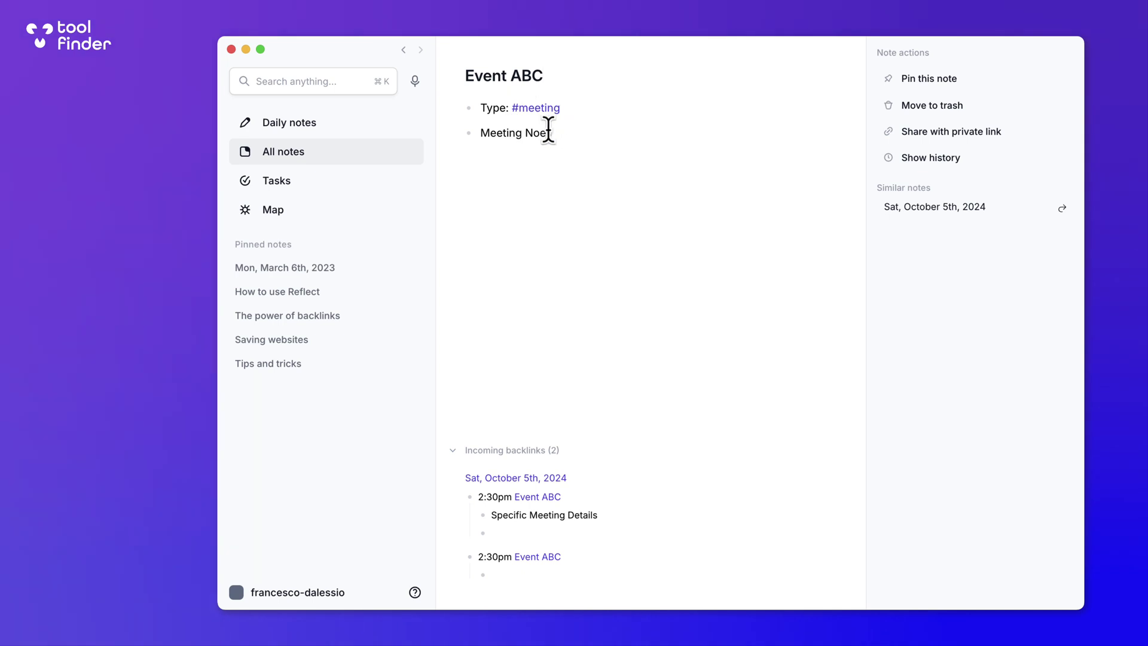
{"action": "left_click", "coordinate": [350, 155]}
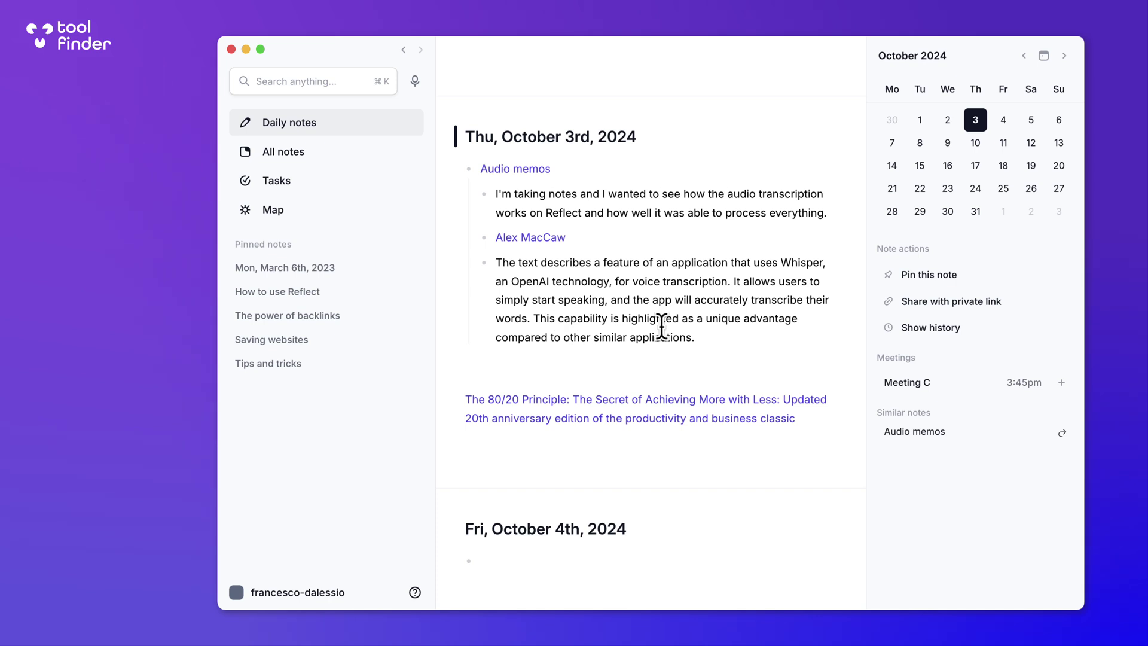
Record a voice memo on a new line below the Whisper paragraph and select its transcription
{"action": "left_click", "coordinate": [713, 331]}
{"action": "key", "text": "Return"}
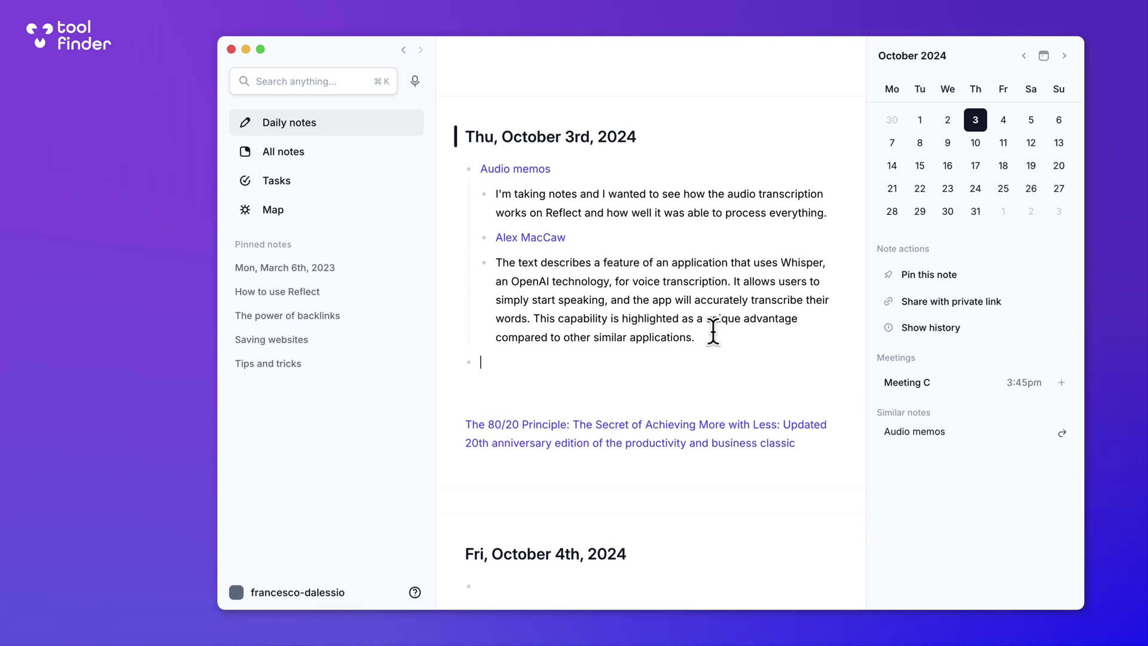
{"action": "key", "text": "Return"}
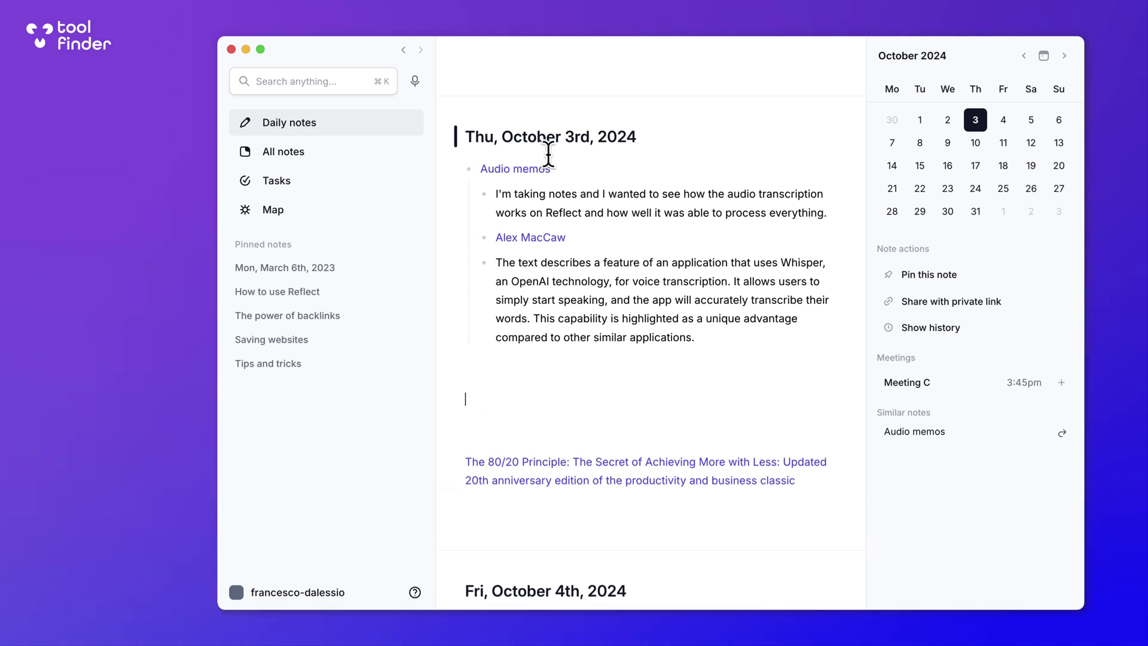
{"action": "left_click", "coordinate": [414, 81]}
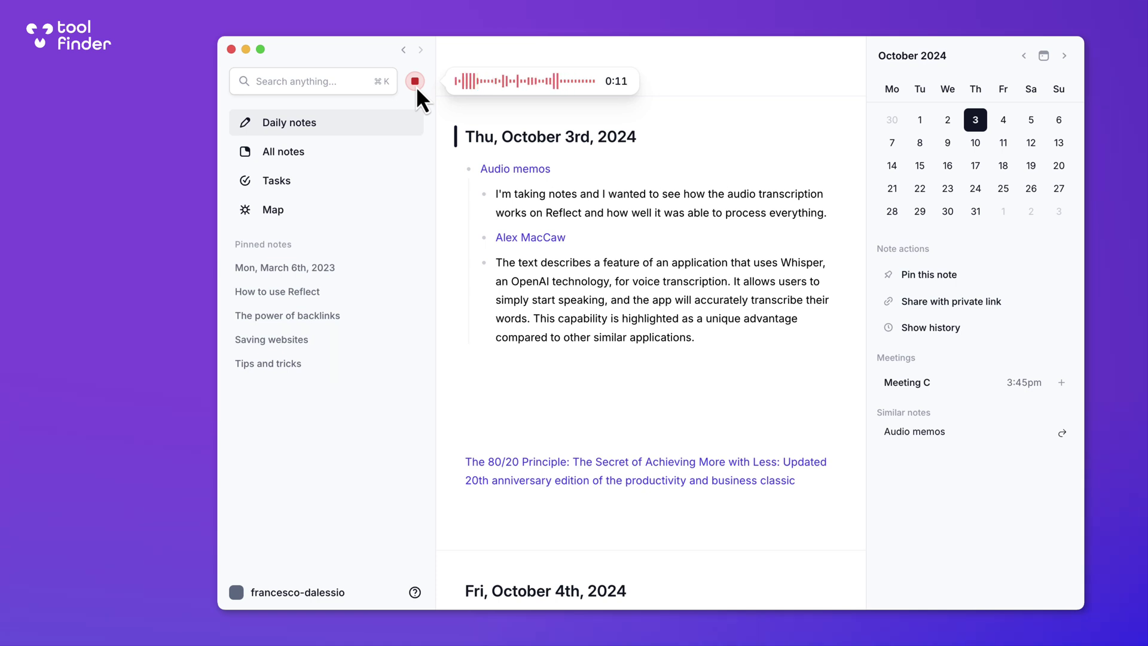
{"action": "left_click", "coordinate": [415, 82]}
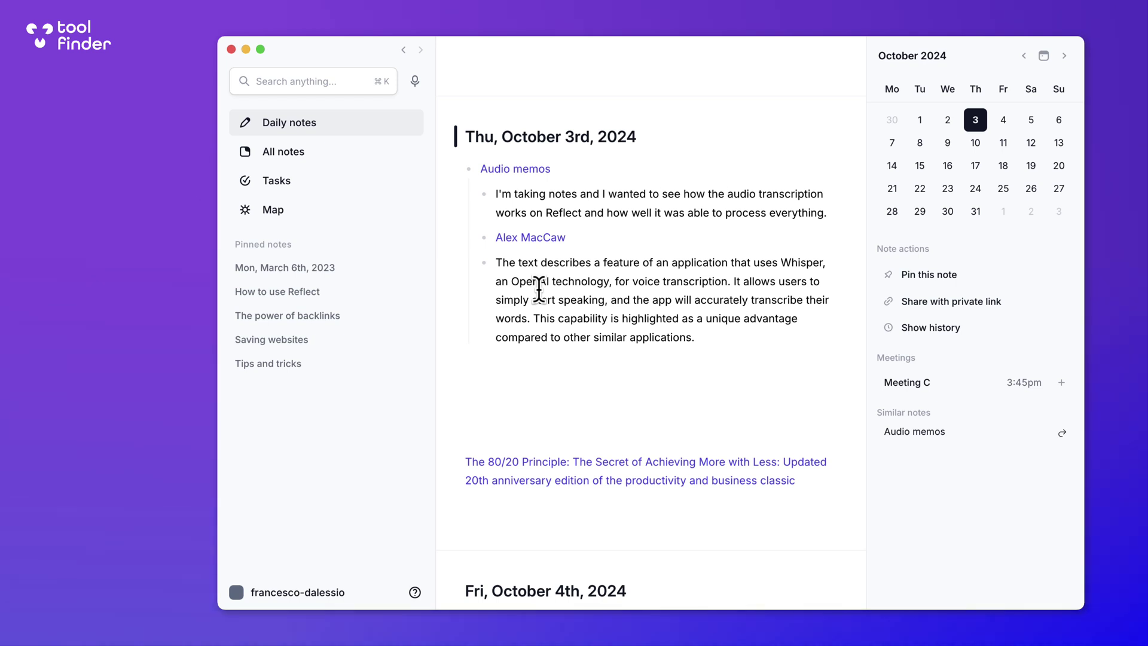
{"action": "triple_click", "coordinate": [556, 371]}
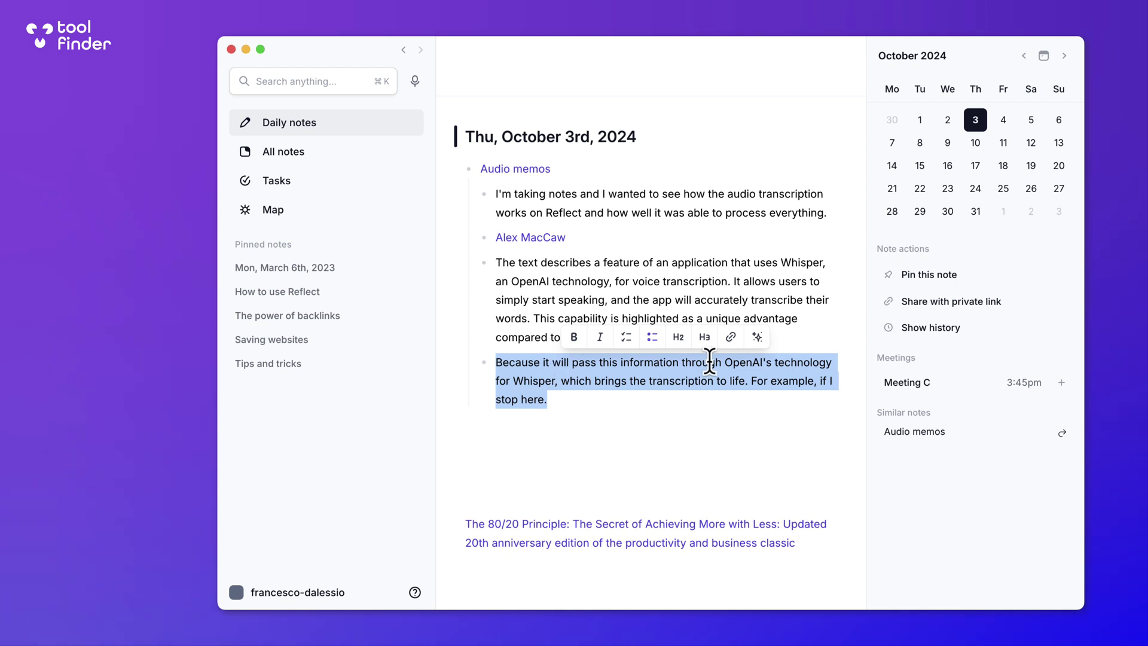
Replace the selected transcription with the AI 'Write a short summary' result
{"action": "left_click", "coordinate": [757, 338]}
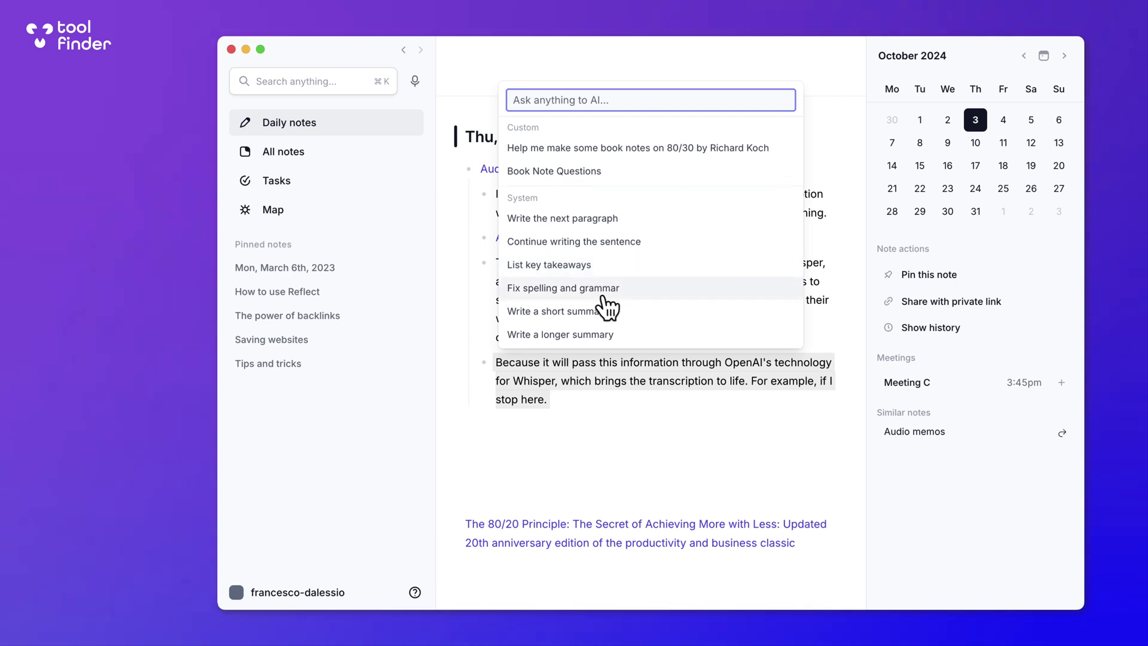
{"action": "scroll", "coordinate": [605, 308], "scroll_direction": "down", "scroll_amount": 1}
{"action": "scroll", "coordinate": [603, 304], "scroll_direction": "down", "scroll_amount": 3}
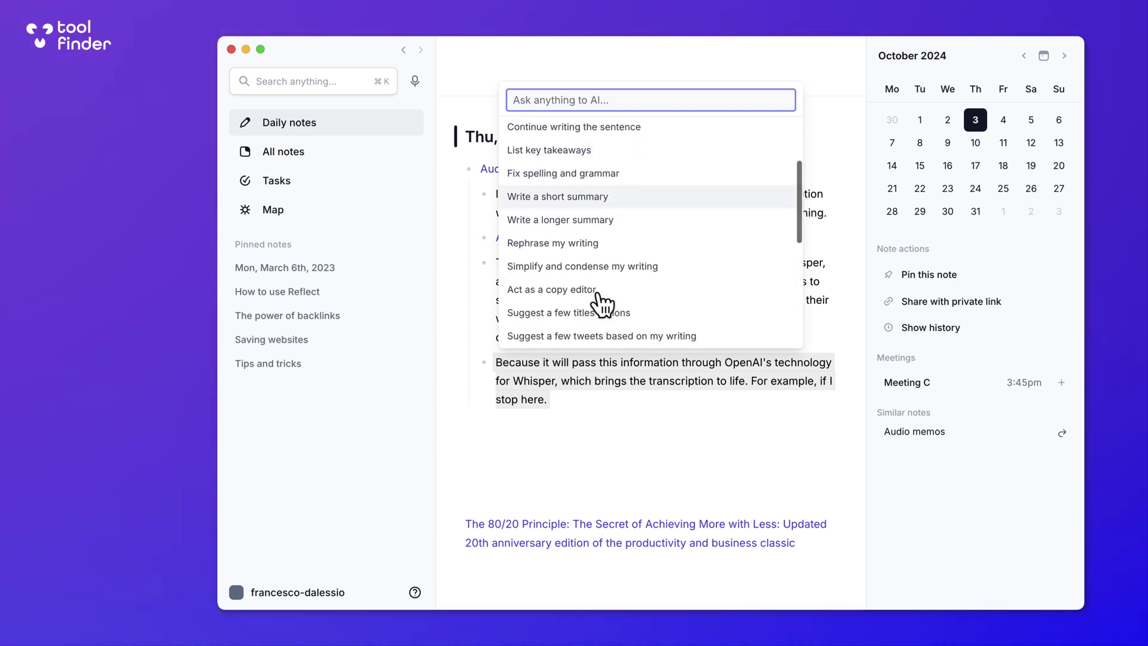
{"action": "scroll", "coordinate": [594, 251], "scroll_direction": "down", "scroll_amount": 1}
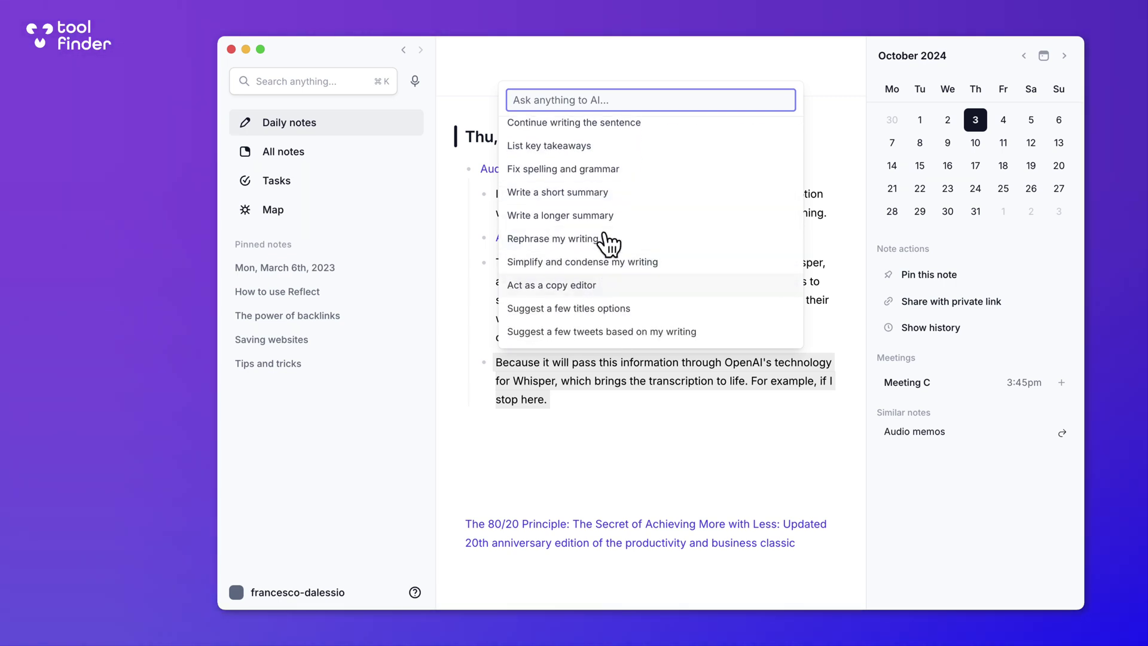
{"action": "scroll", "coordinate": [606, 244], "scroll_direction": "up", "scroll_amount": 1}
{"action": "left_click", "coordinate": [605, 244]}
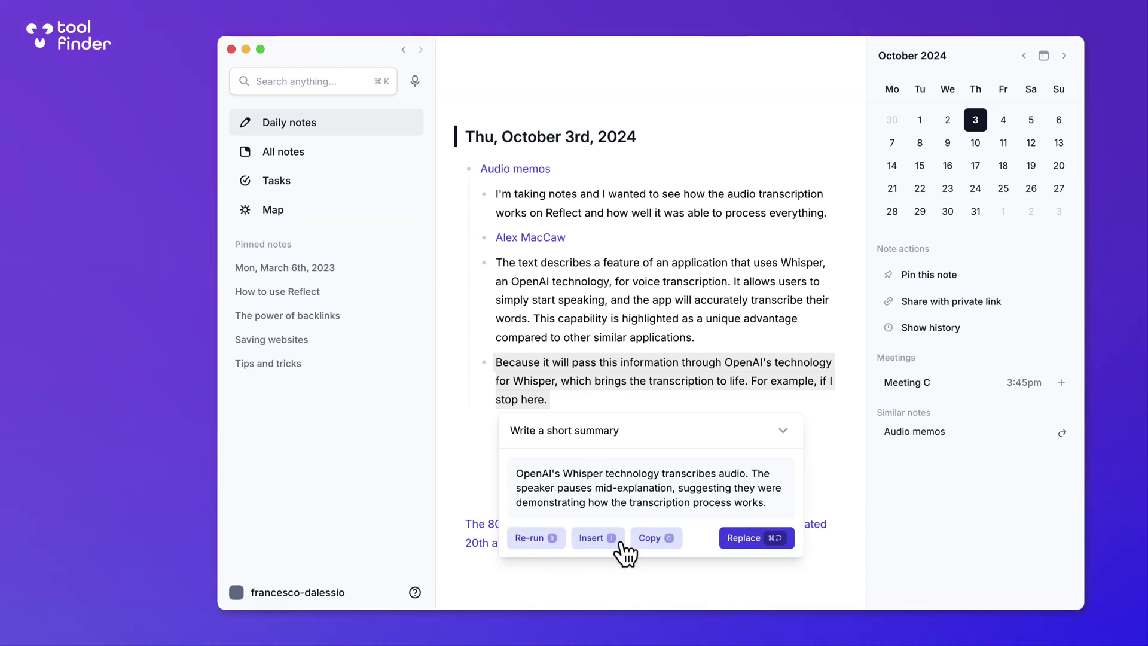
{"action": "left_click", "coordinate": [768, 542]}
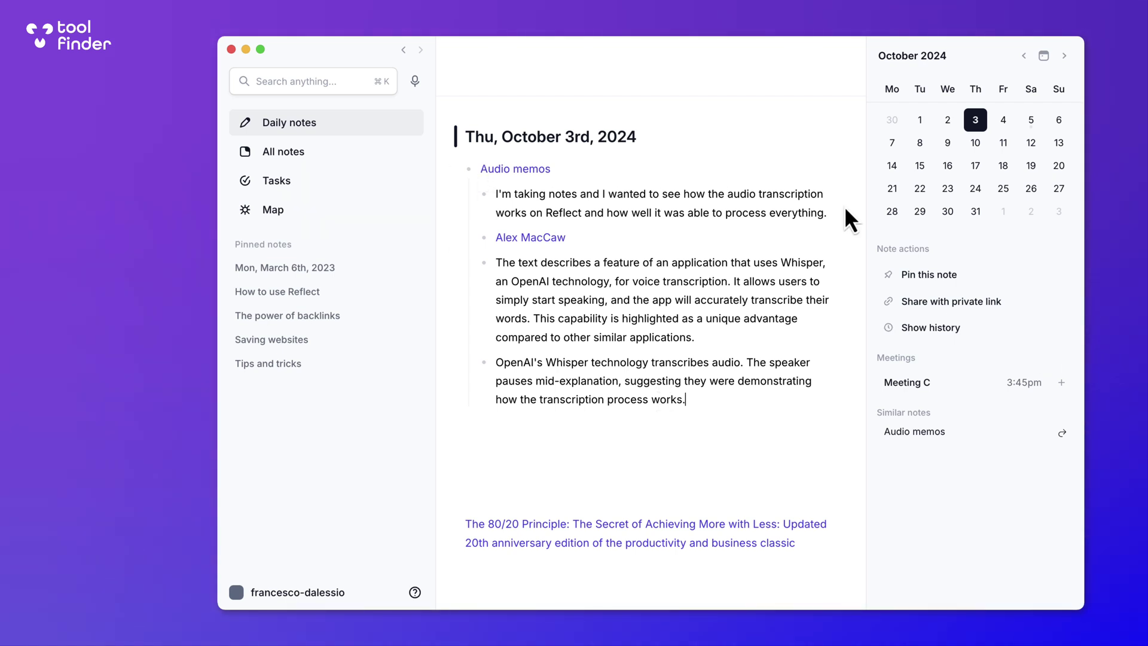
{"action": "key", "text": "Return"}
{"action": "type", "text": "/ai"}
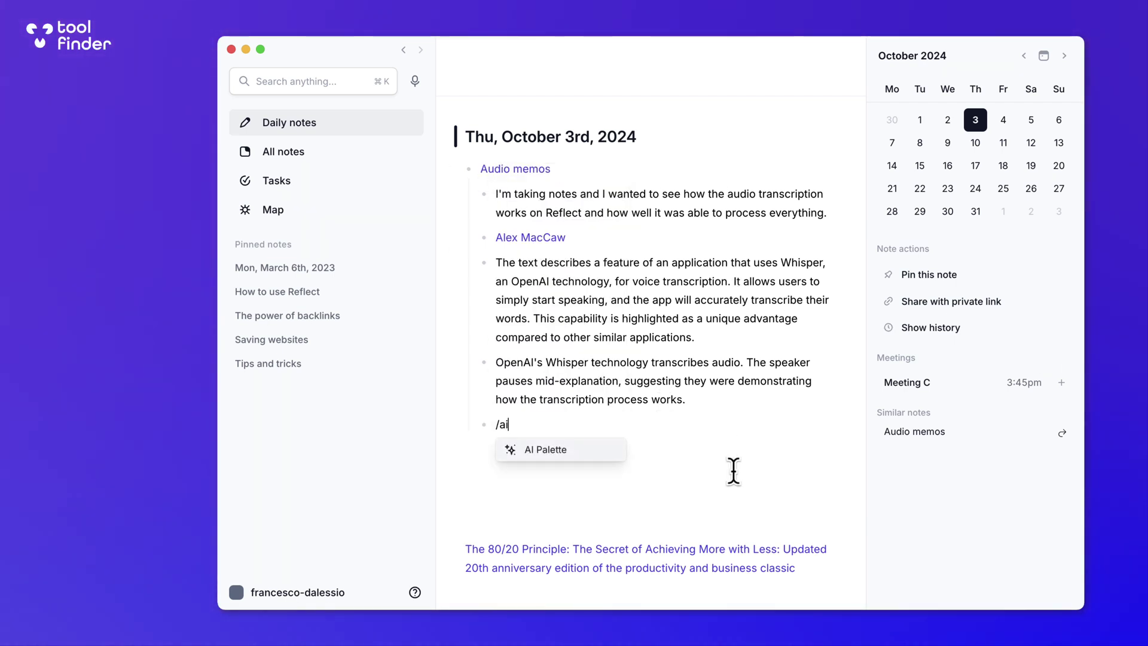
{"action": "key", "text": "Return"}
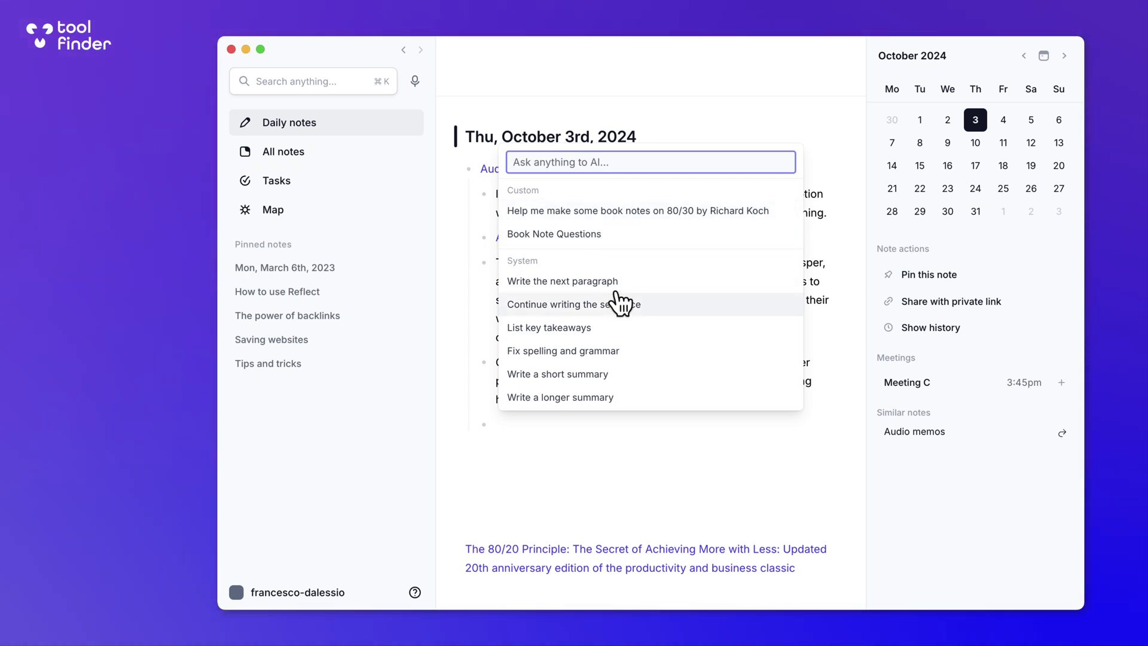
{"action": "left_click", "coordinate": [610, 427]}
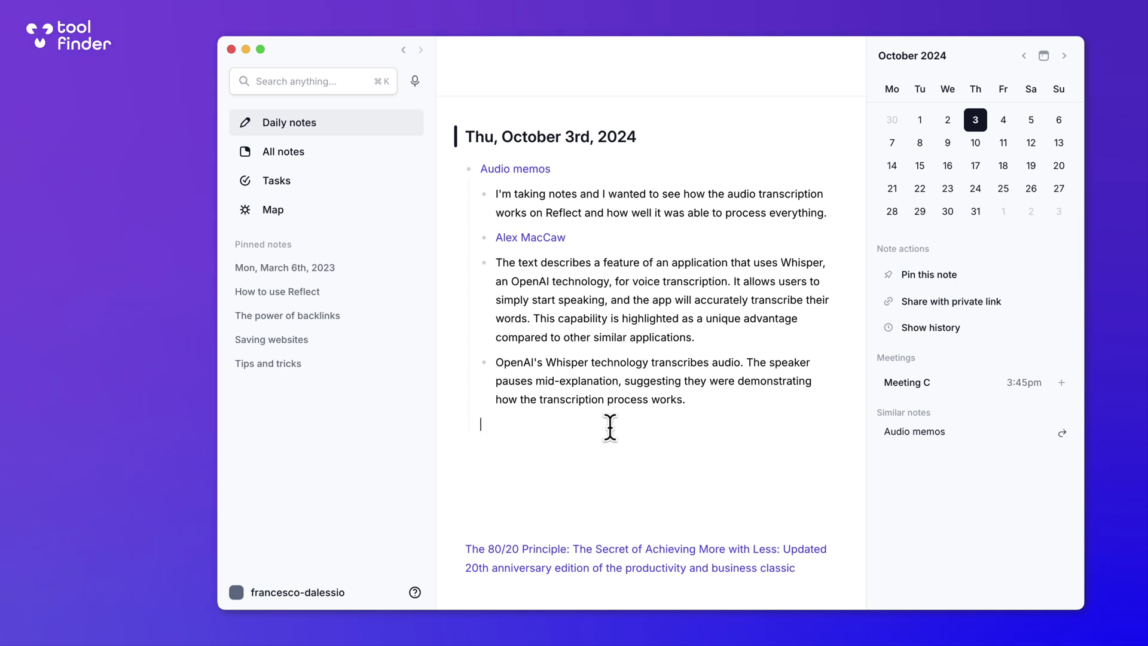
{"action": "scroll", "coordinate": [673, 371], "scroll_direction": "up", "scroll_amount": 3}
{"action": "scroll", "coordinate": [681, 368], "scroll_direction": "down", "scroll_amount": 2}
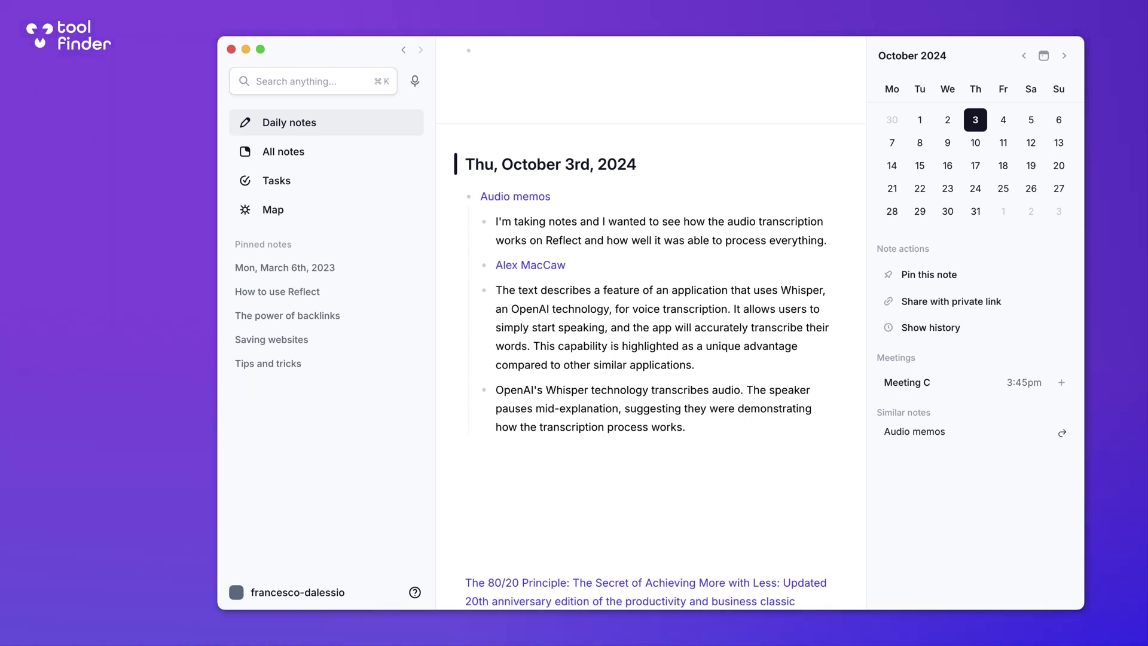
Open Tasks, view the Jan 12th source note of 'Sync your calendar & contacts', then return to Tasks
{"action": "left_click", "coordinate": [283, 179]}
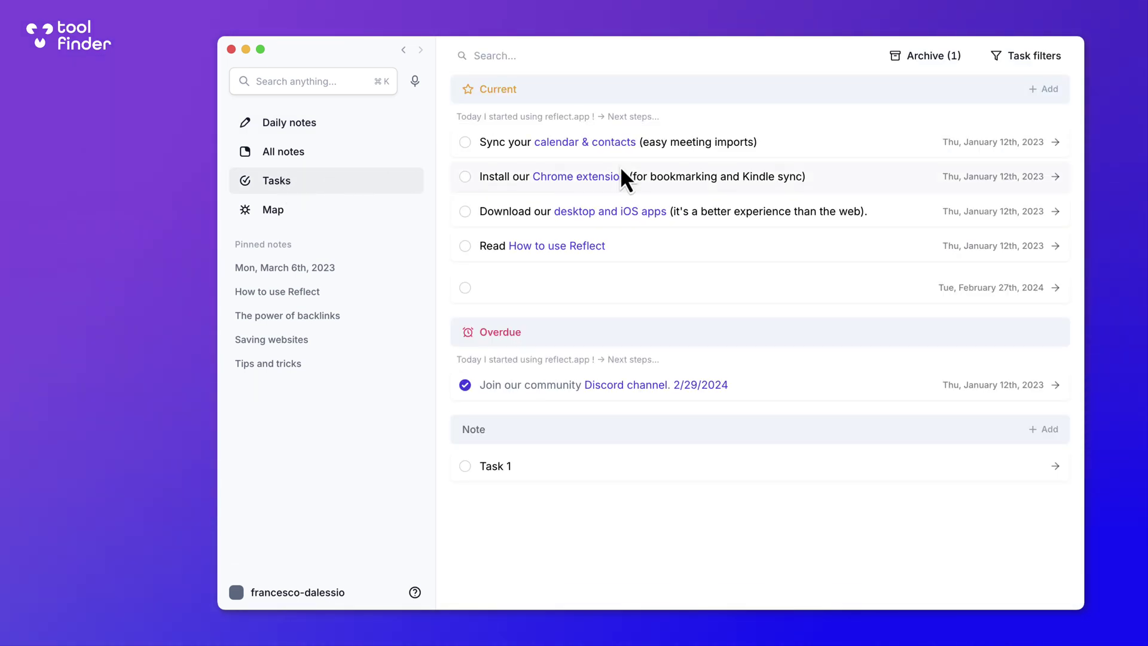
{"action": "left_click", "coordinate": [797, 140]}
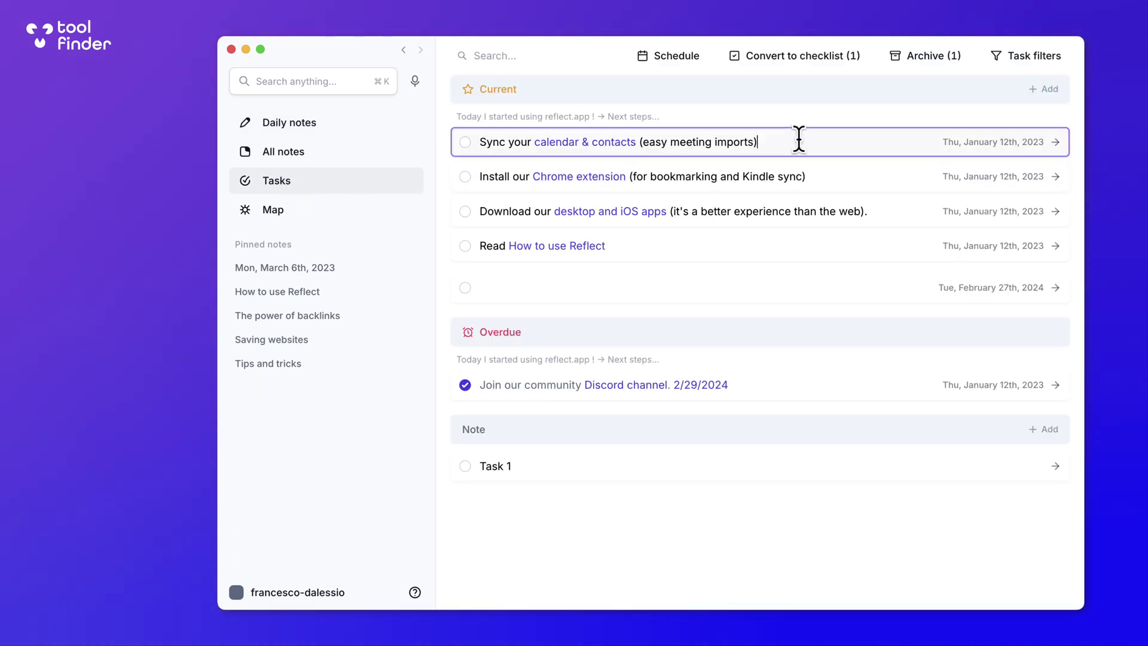
{"action": "left_click", "coordinate": [1054, 143]}
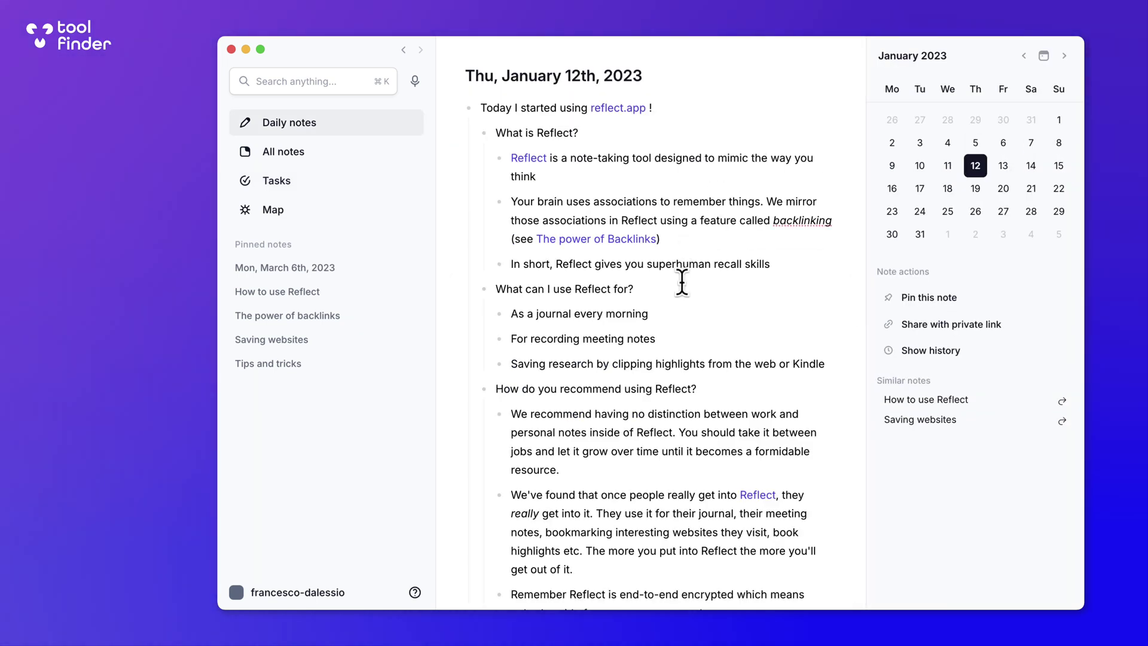
{"action": "scroll", "coordinate": [555, 210], "scroll_direction": "down", "scroll_amount": 10}
{"action": "scroll", "coordinate": [554, 210], "scroll_direction": "up", "scroll_amount": 2}
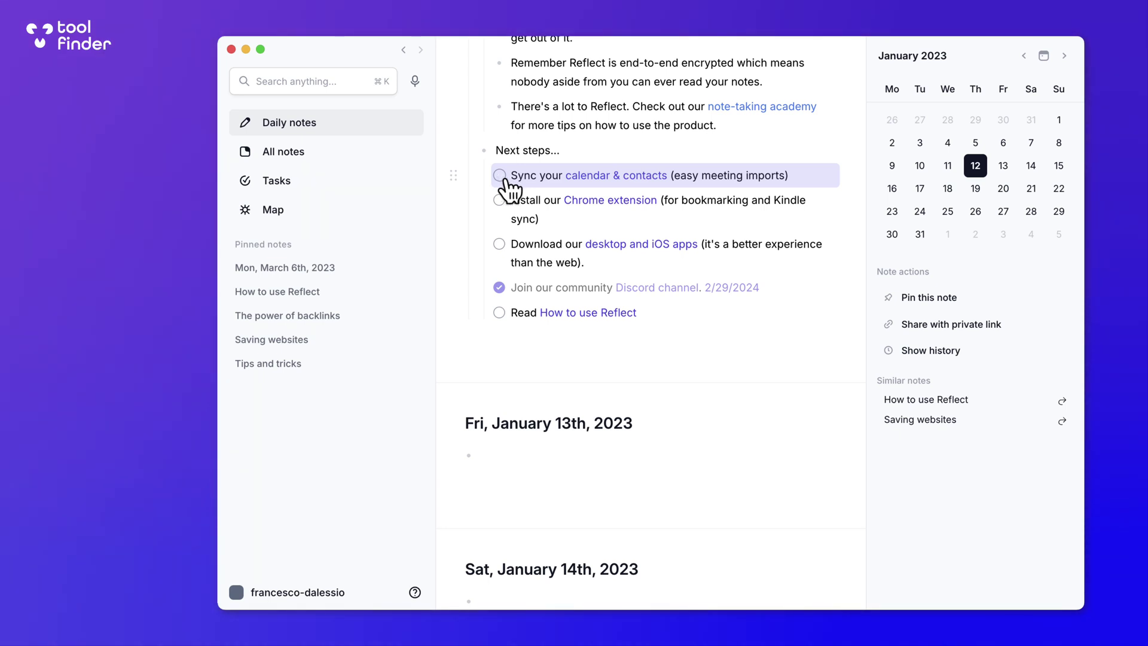
{"action": "left_click", "coordinate": [334, 193]}
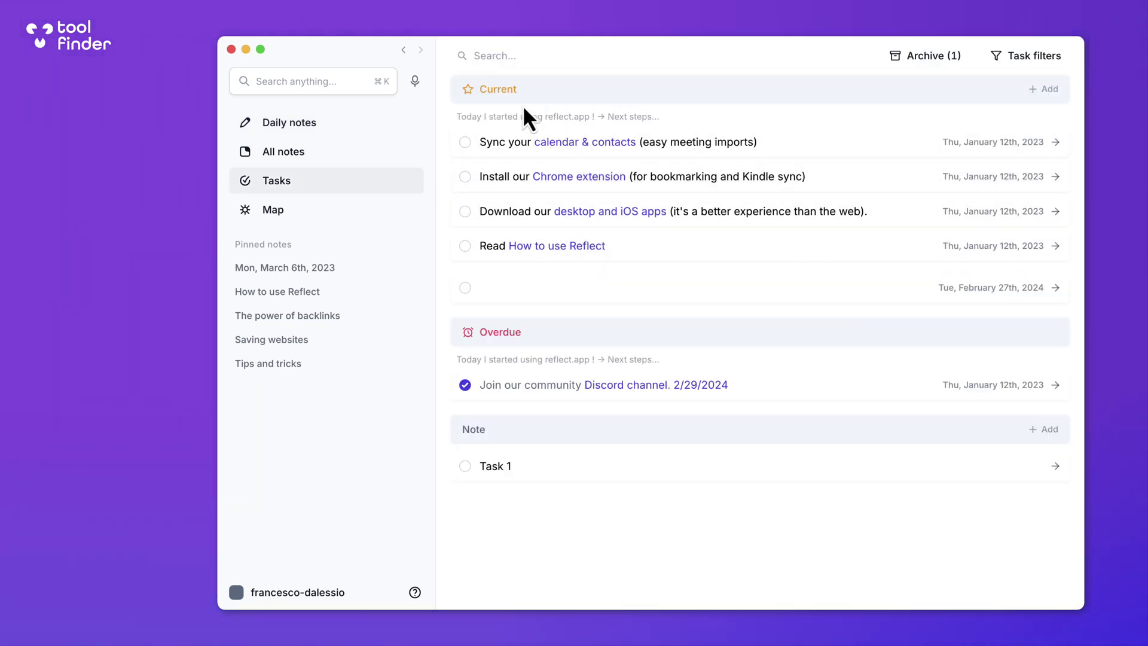
Delete the empty task rows under Current and briefly edit the Discord community task
{"action": "left_click", "coordinate": [1043, 89]}
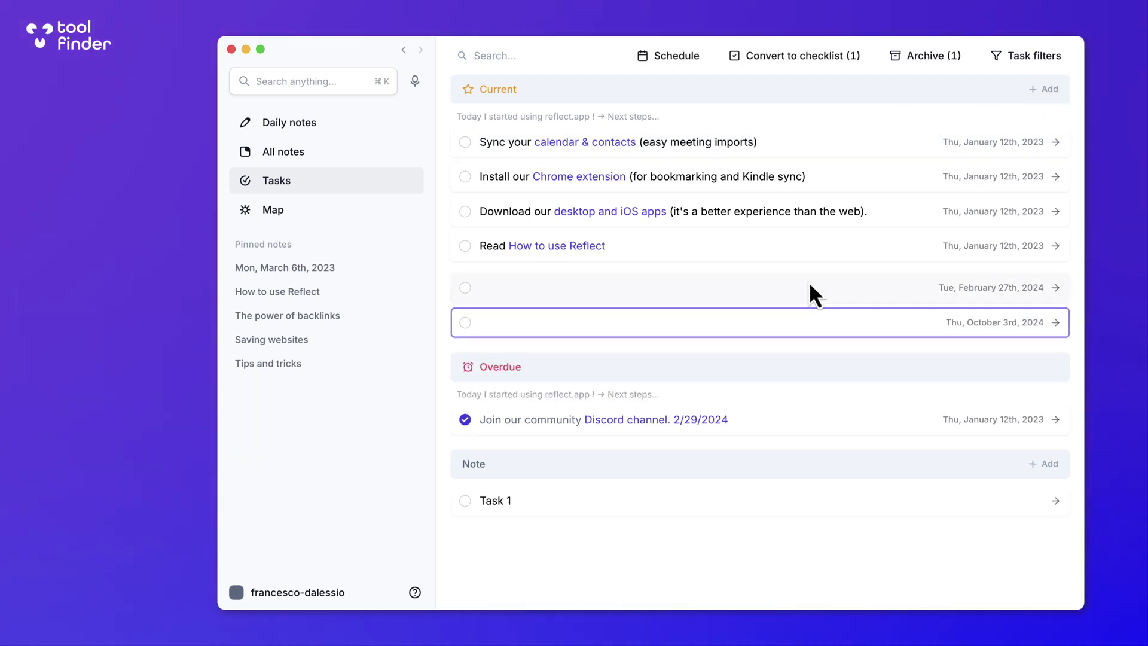
{"action": "key", "text": "BackSpace"}
{"action": "key", "text": "BackSpace"}
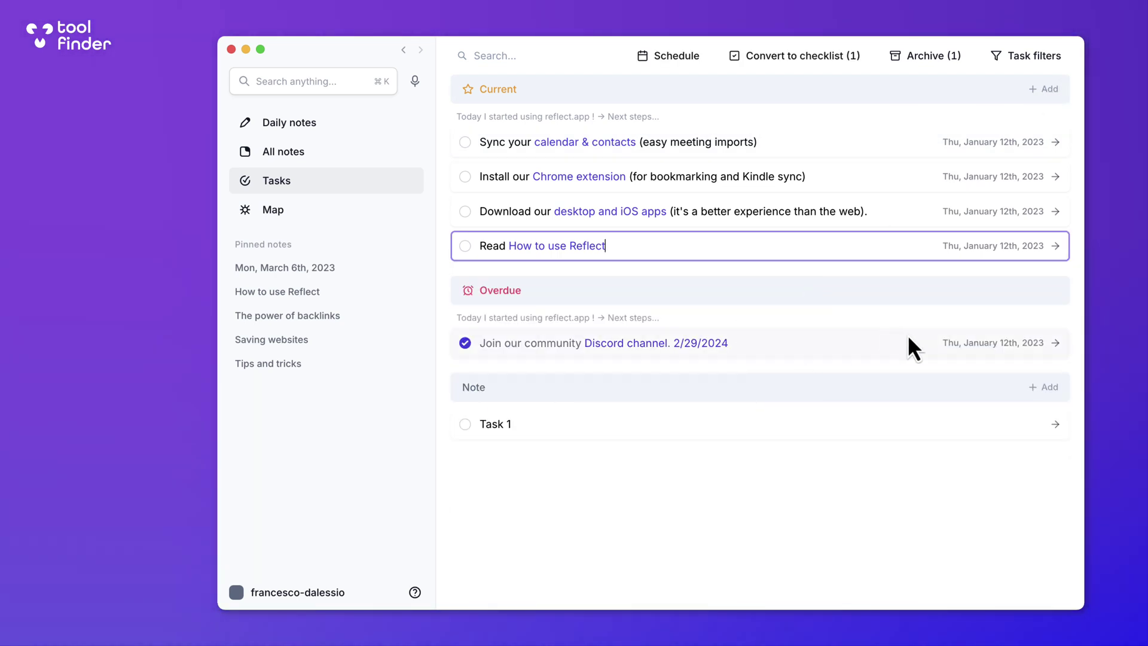
{"action": "left_click", "coordinate": [508, 342]}
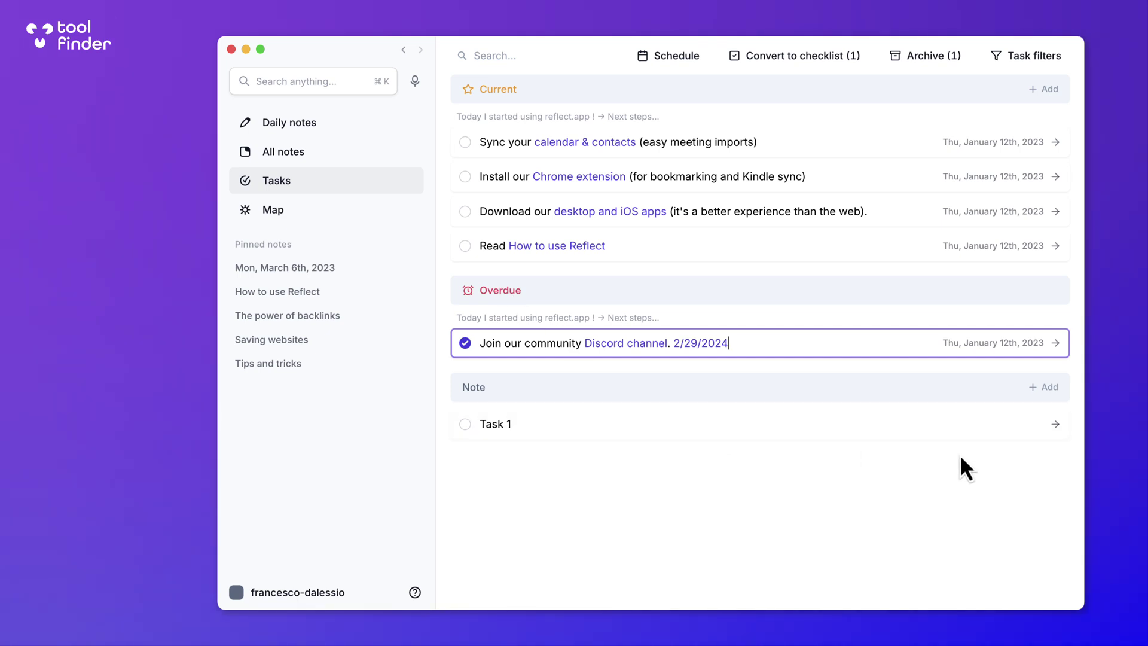
{"action": "left_click", "coordinate": [913, 504]}
Schedule Task 1 for October 4, 2024
{"action": "left_click", "coordinate": [656, 422]}
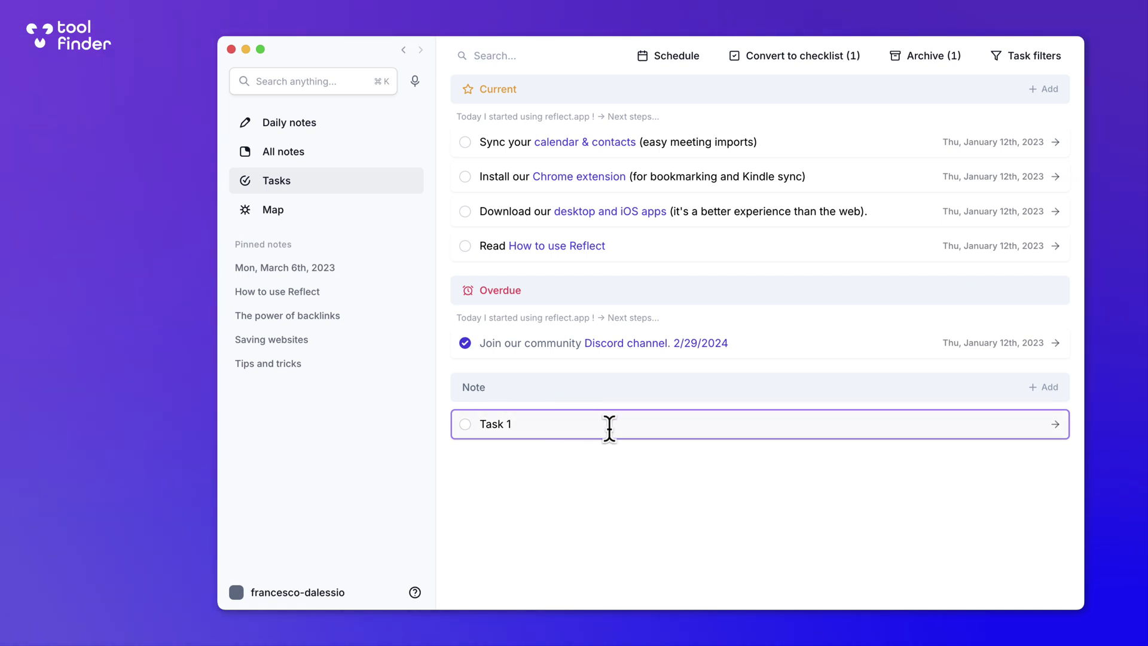
{"action": "left_click", "coordinate": [669, 58]}
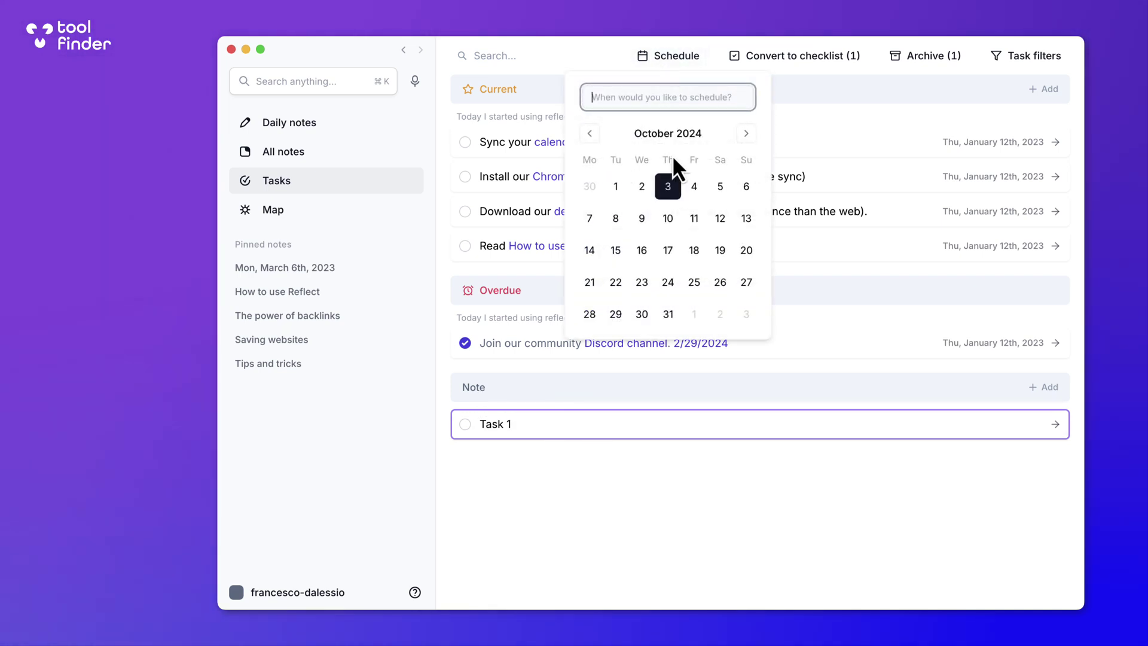
{"action": "left_click", "coordinate": [695, 185]}
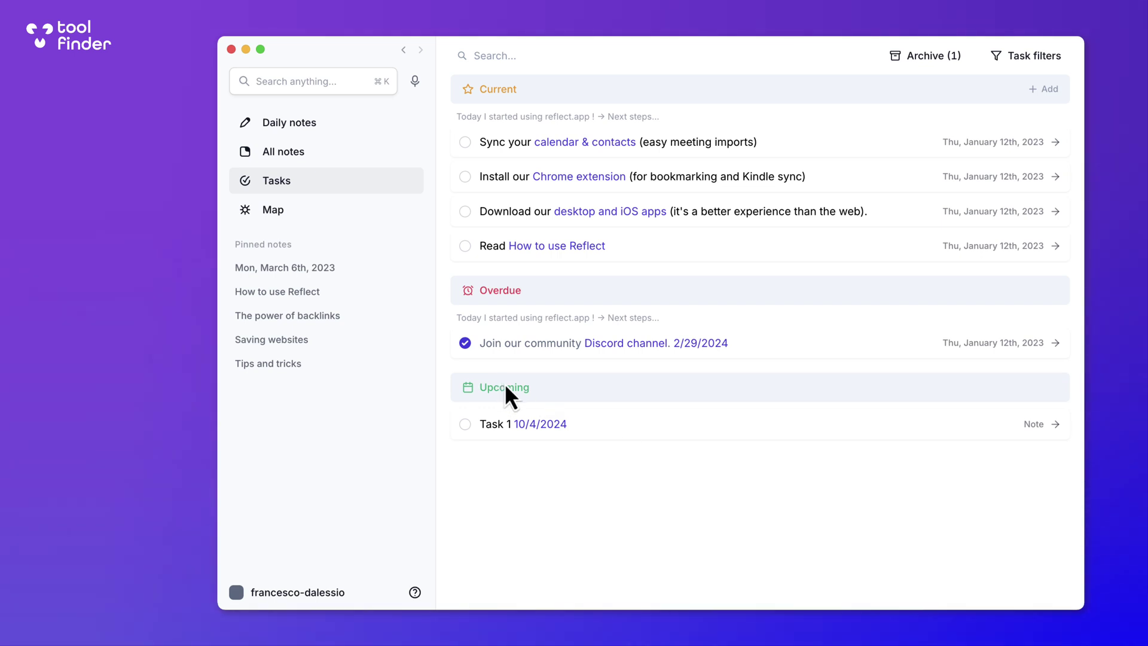
Convert Task 1 to a checklist item and select the overdue Discord task
{"action": "left_click", "coordinate": [583, 418]}
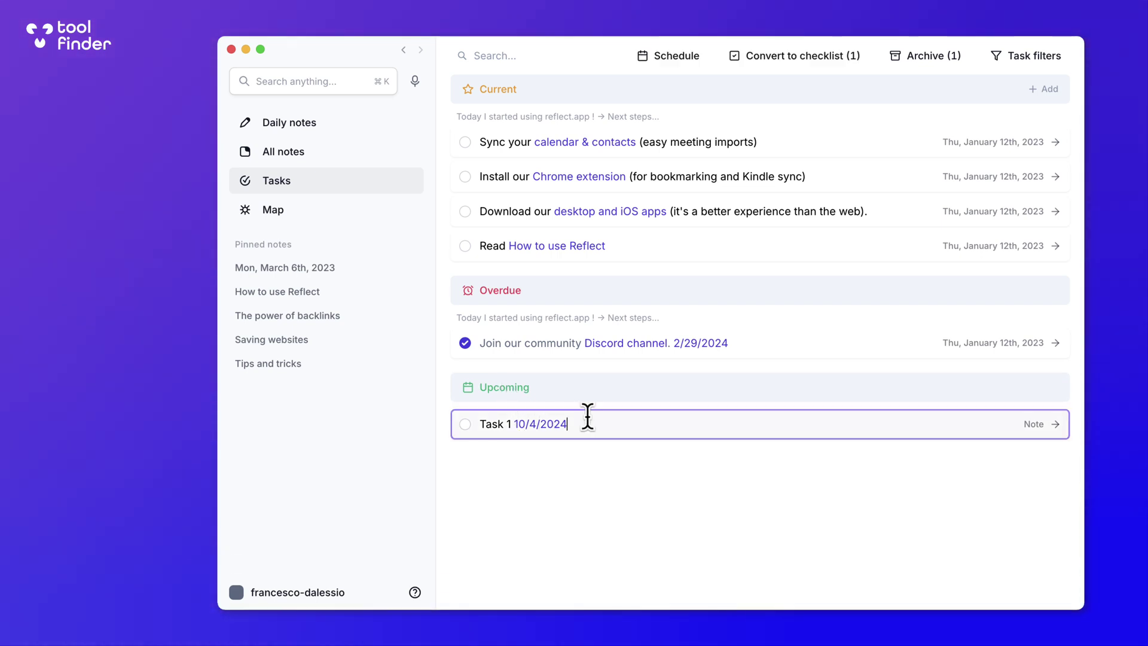
{"action": "left_click", "coordinate": [824, 60]}
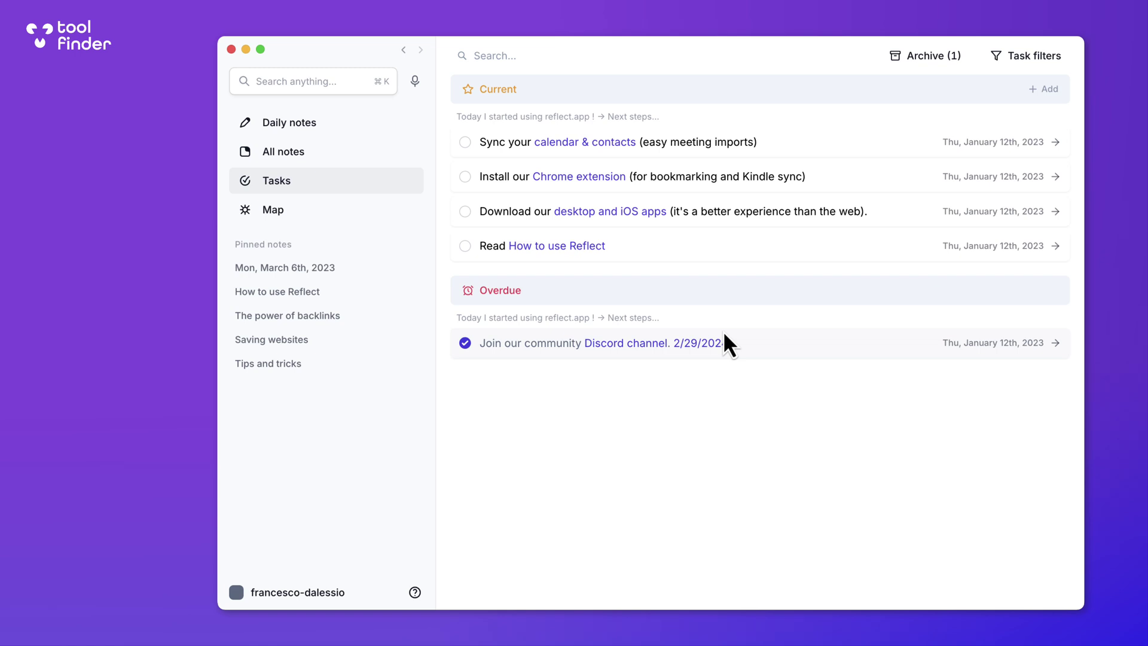
{"action": "left_click", "coordinate": [804, 345]}
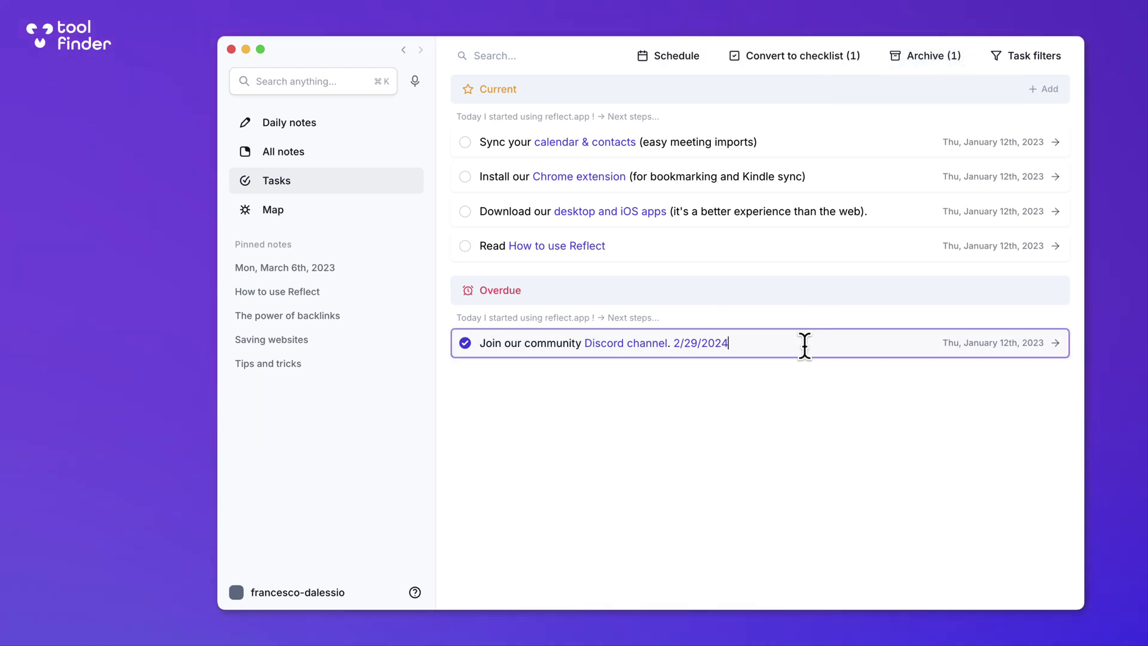
Make the Discord task a checklist item, filter tasks to Upcoming only, and show All notes
{"action": "left_click", "coordinate": [804, 60]}
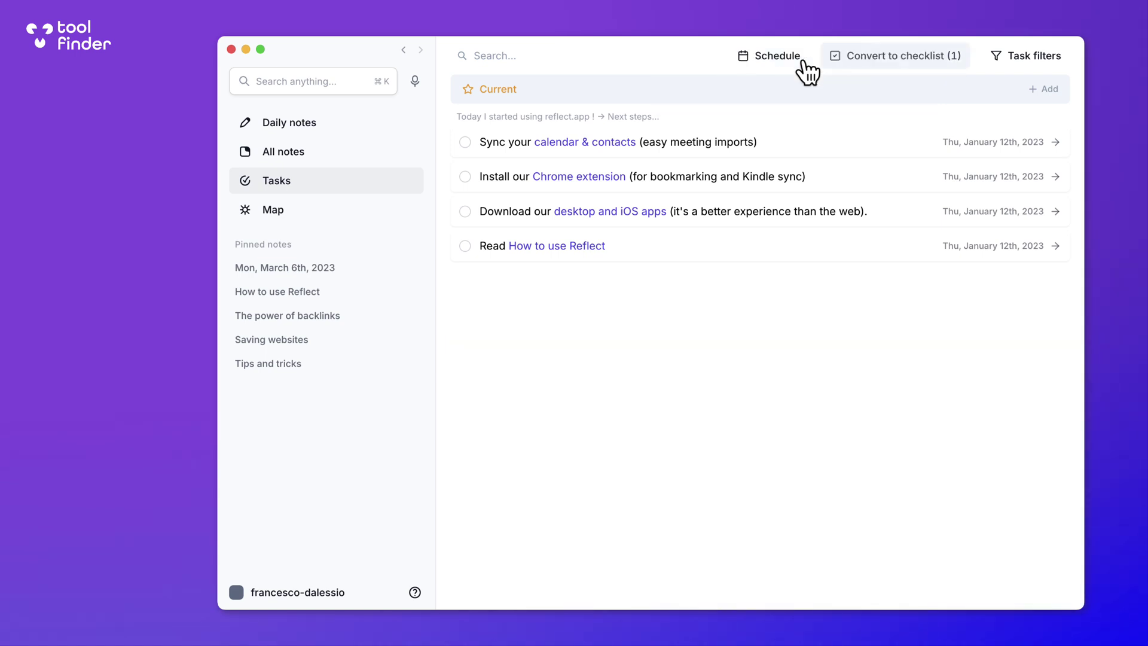
{"action": "left_click", "coordinate": [700, 251]}
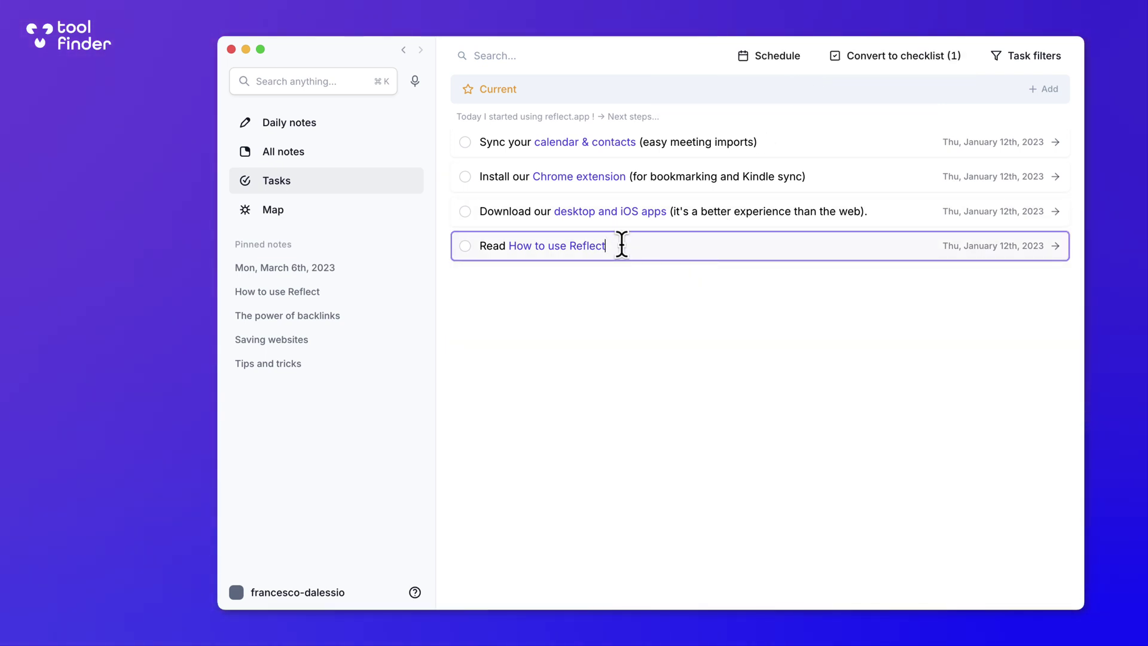
{"action": "left_click", "coordinate": [1027, 60]}
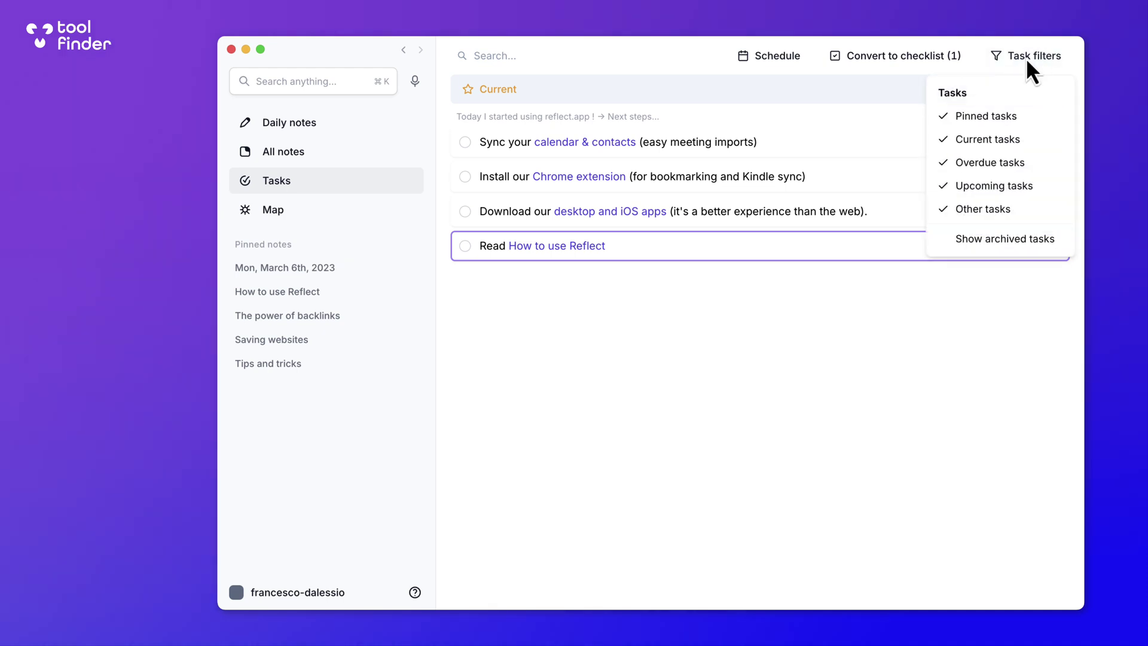
{"action": "left_click", "coordinate": [1010, 164]}
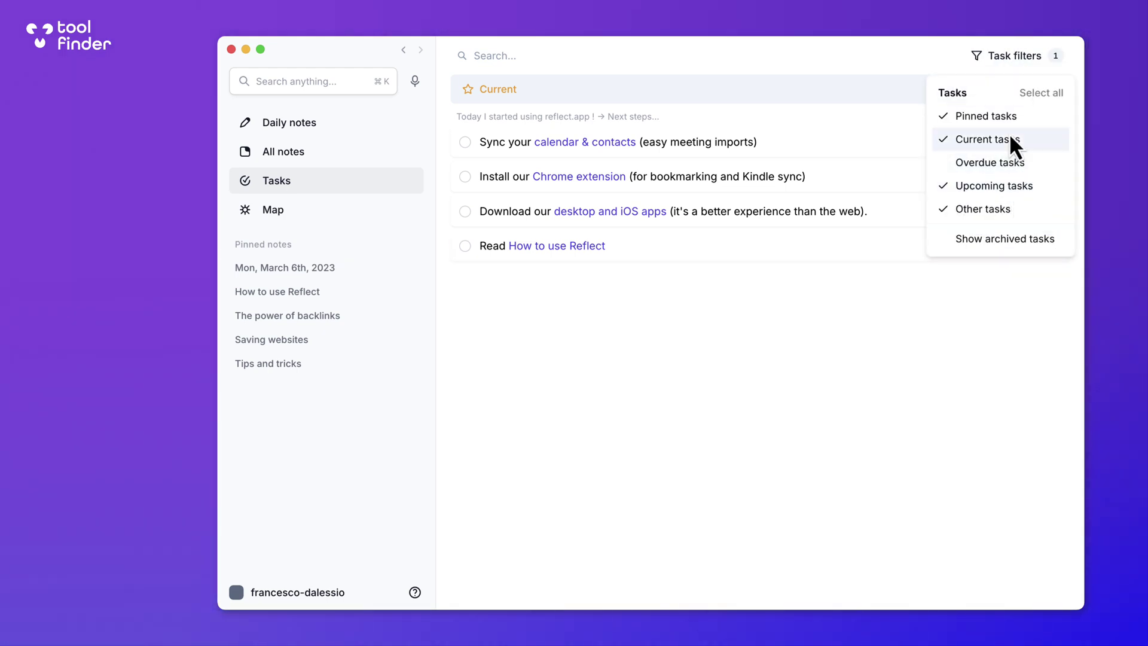
{"action": "left_click", "coordinate": [1010, 139]}
{"action": "left_click", "coordinate": [1010, 116]}
{"action": "left_click", "coordinate": [1001, 209]}
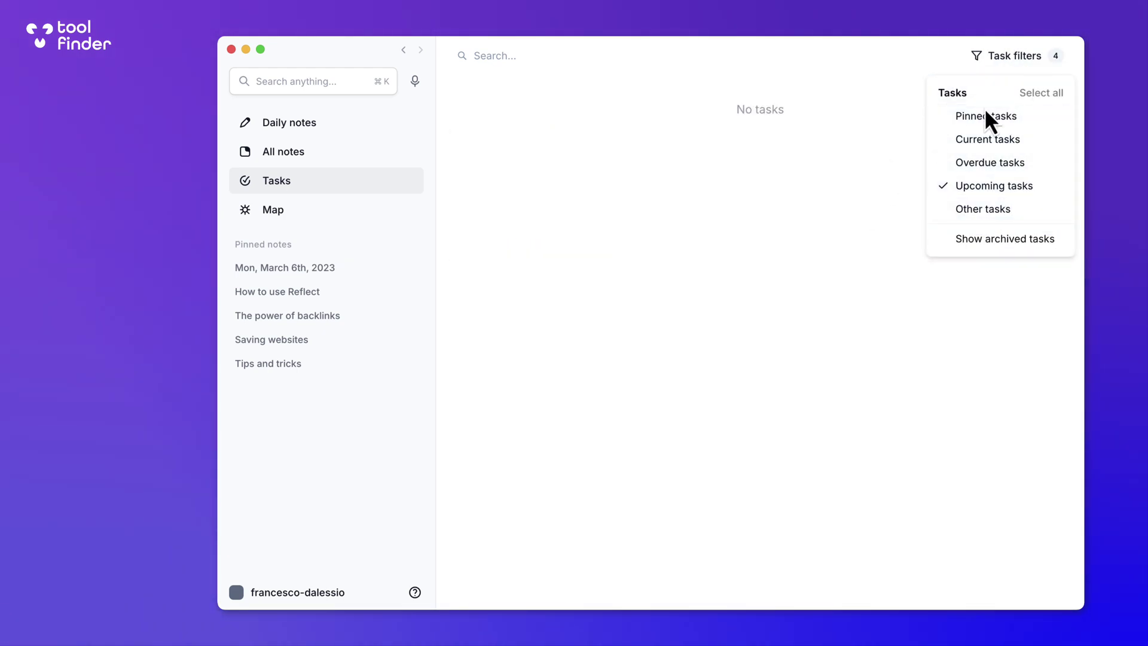
{"action": "left_click", "coordinate": [858, 170]}
{"action": "left_click", "coordinate": [311, 150]}
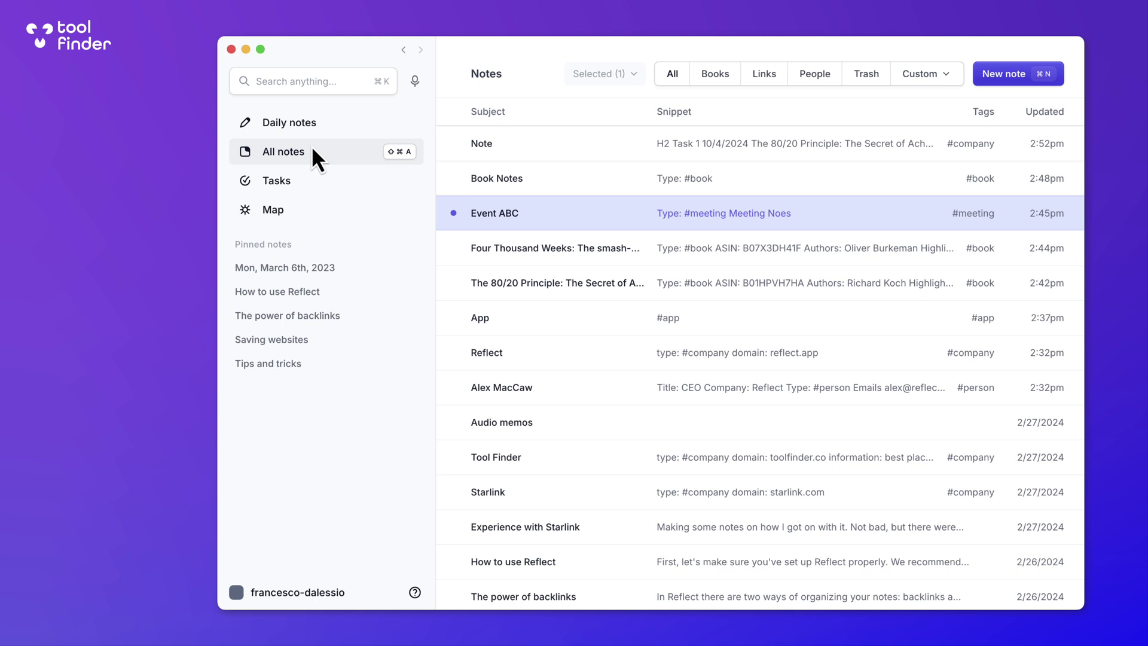
In Event ABC, add a task line 'Make meeting minutes' below Meeting Notes
{"action": "left_click", "coordinate": [587, 227]}
{"action": "left_click", "coordinate": [595, 146]}
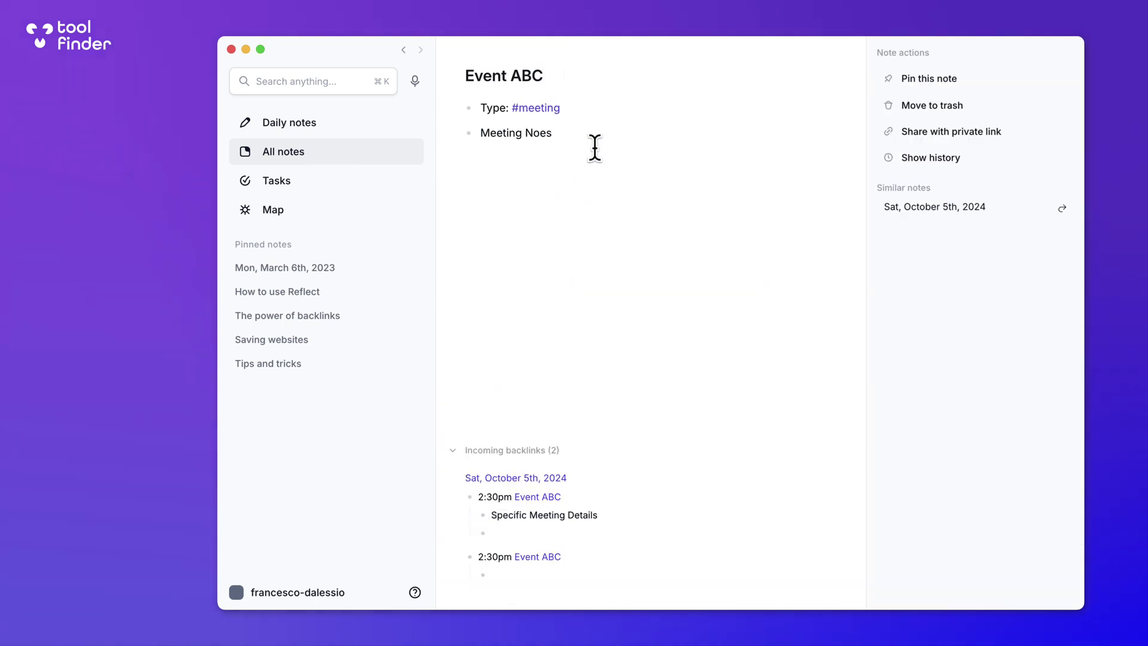
{"action": "type", "text": "[]"}
{"action": "key", "text": "Return"}
{"action": "type", "text": "/tas"}
{"action": "key", "text": "Return"}
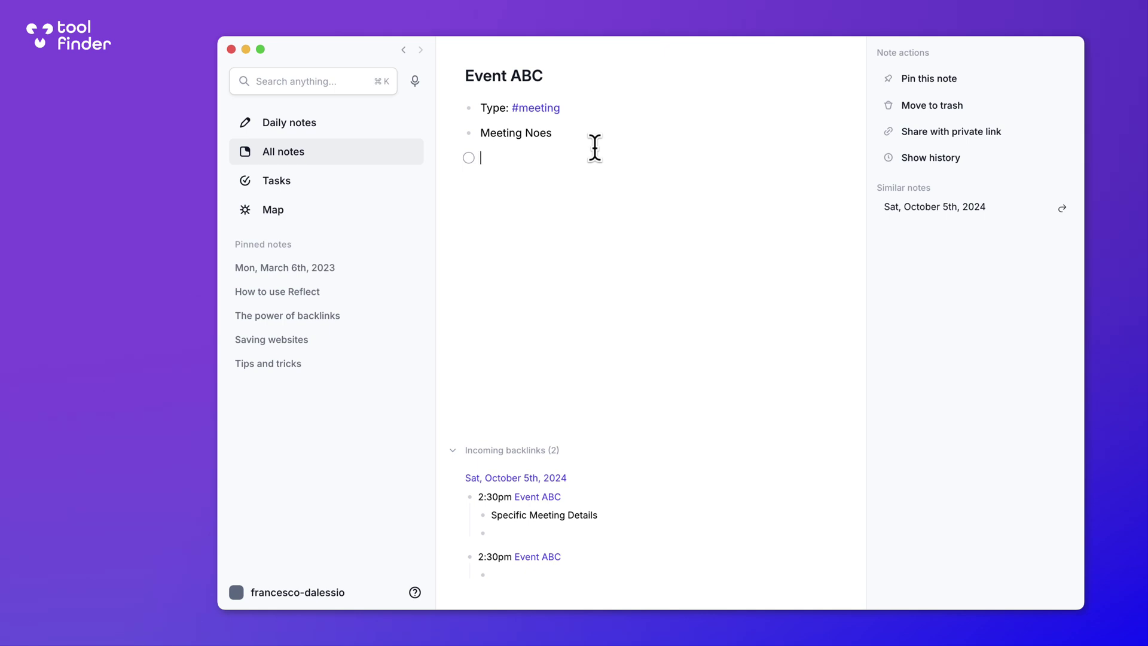
{"action": "type", "text": "Make meetin"}
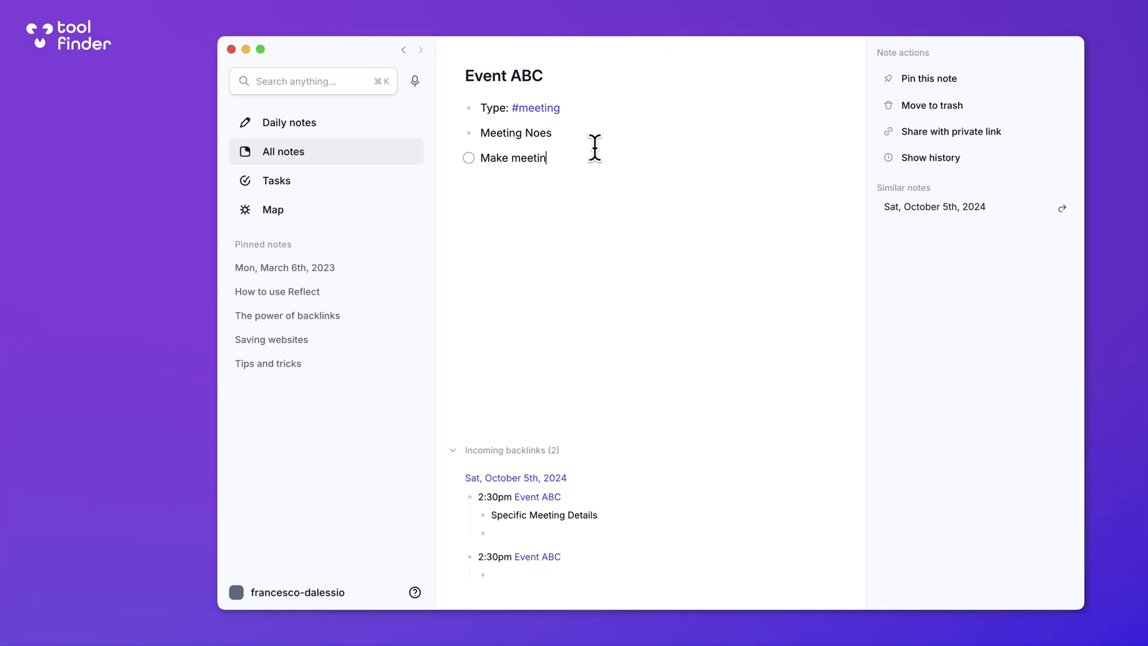
{"action": "type", "text": "g minutes"}
Date the task with a [[tomorrow]] link (10/4/2024) and confirm it appears under Upcoming tasks
{"action": "left_click", "coordinate": [319, 181]}
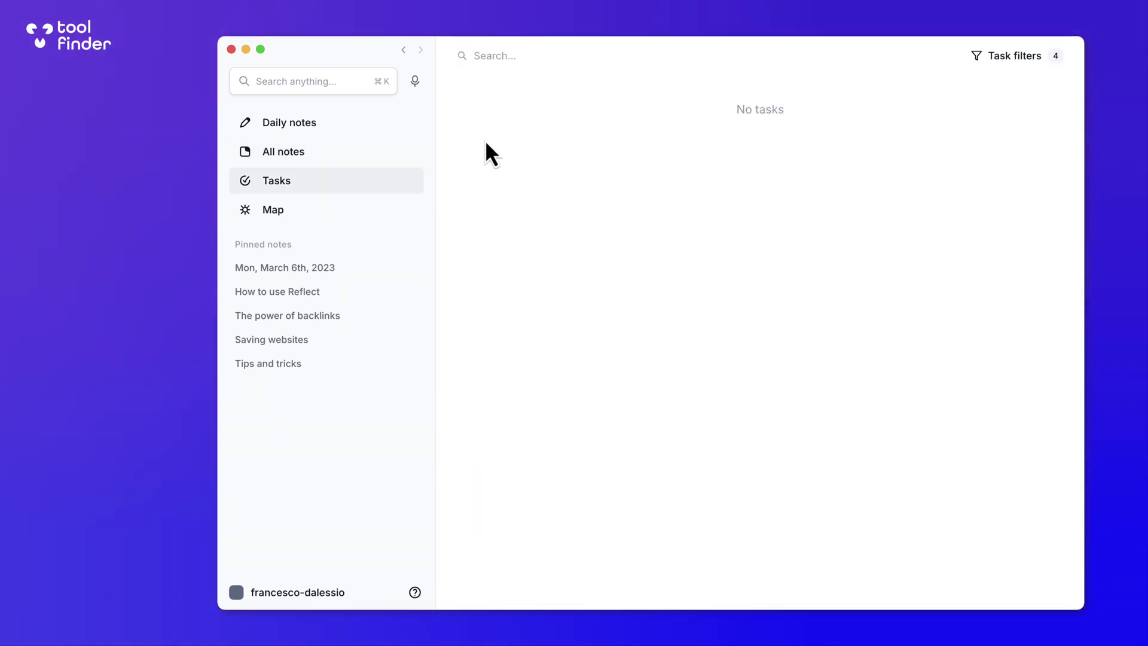
{"action": "left_click", "coordinate": [346, 152]}
{"action": "left_click", "coordinate": [605, 148]}
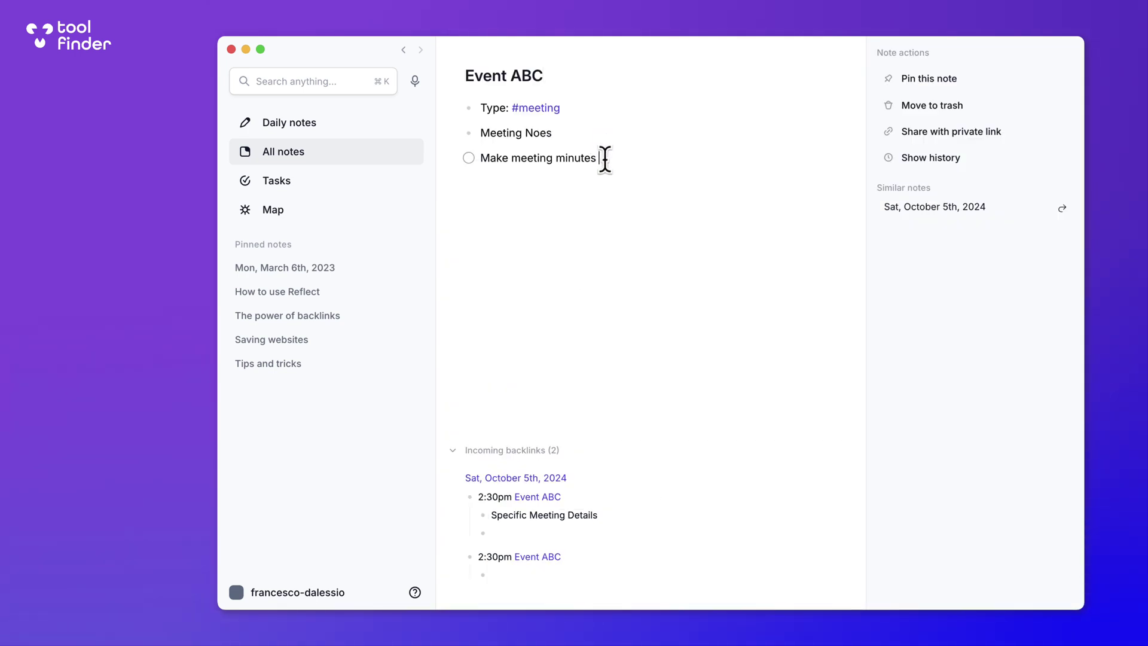
{"action": "type", "text": "[[tomor"}
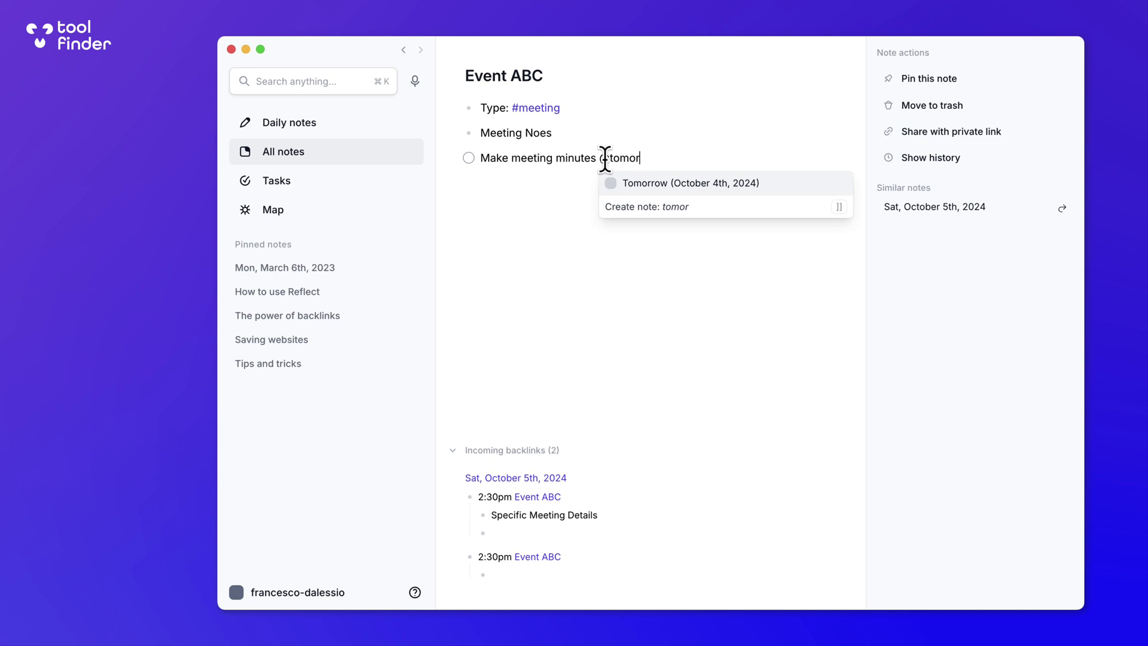
{"action": "key", "text": "Return"}
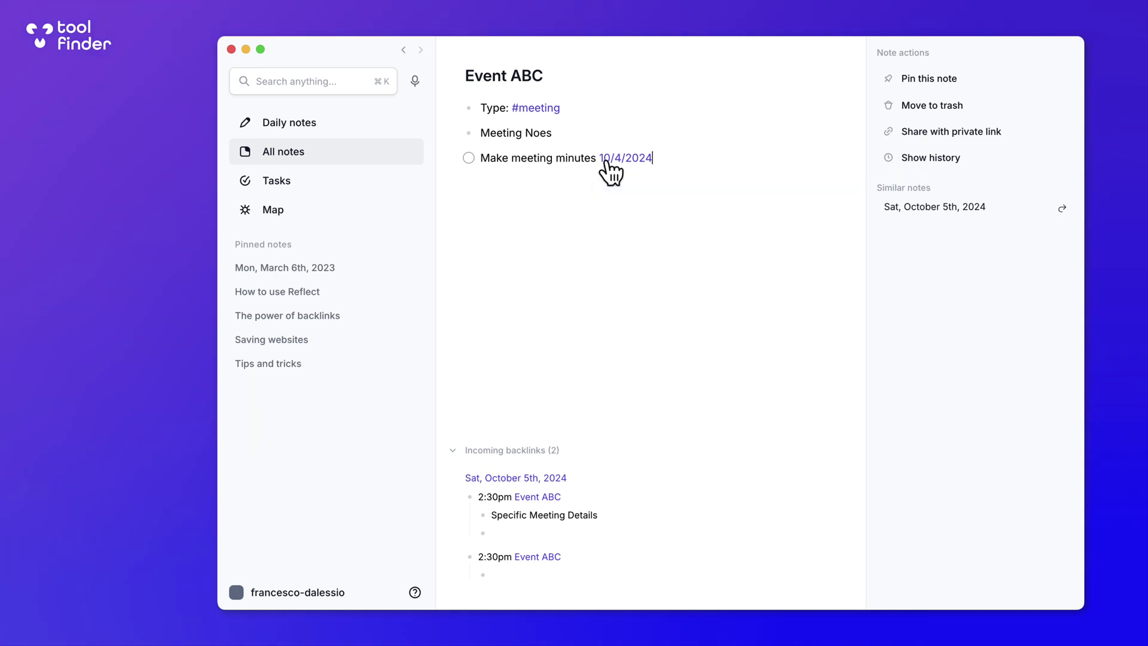
{"action": "left_click", "coordinate": [367, 182]}
{"action": "left_click", "coordinate": [652, 125]}
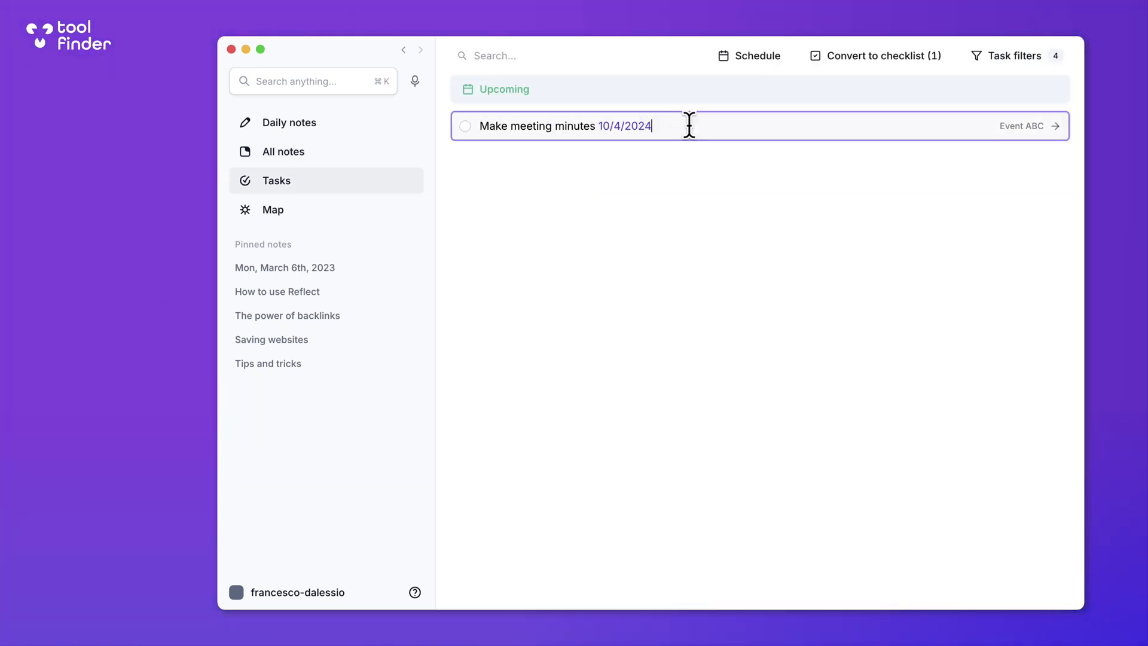
{"action": "left_click", "coordinate": [663, 226]}
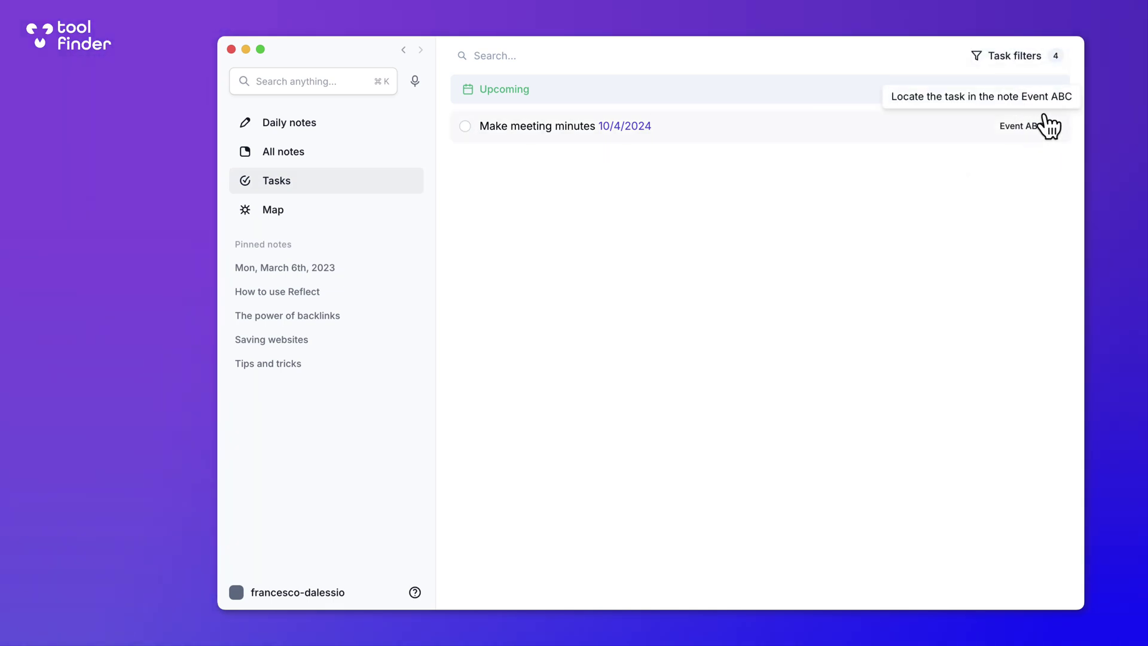
Open the graph map and preview the Saving websites note
{"action": "left_click", "coordinate": [306, 213]}
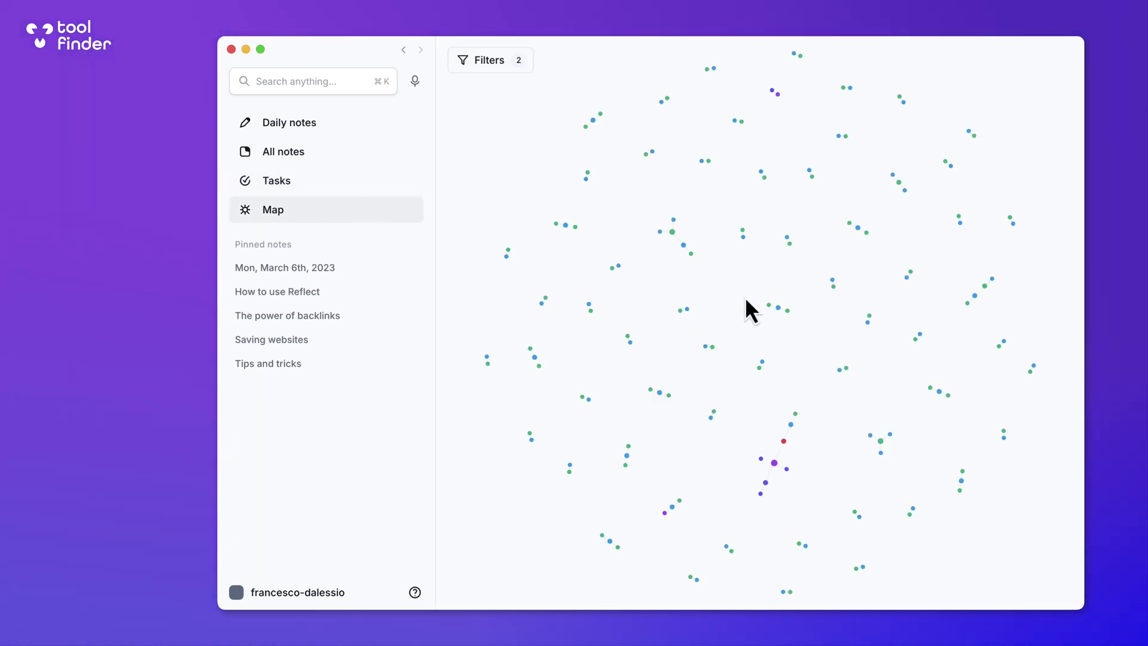
{"action": "scroll", "coordinate": [777, 400], "scroll_direction": "up", "scroll_amount": 10}
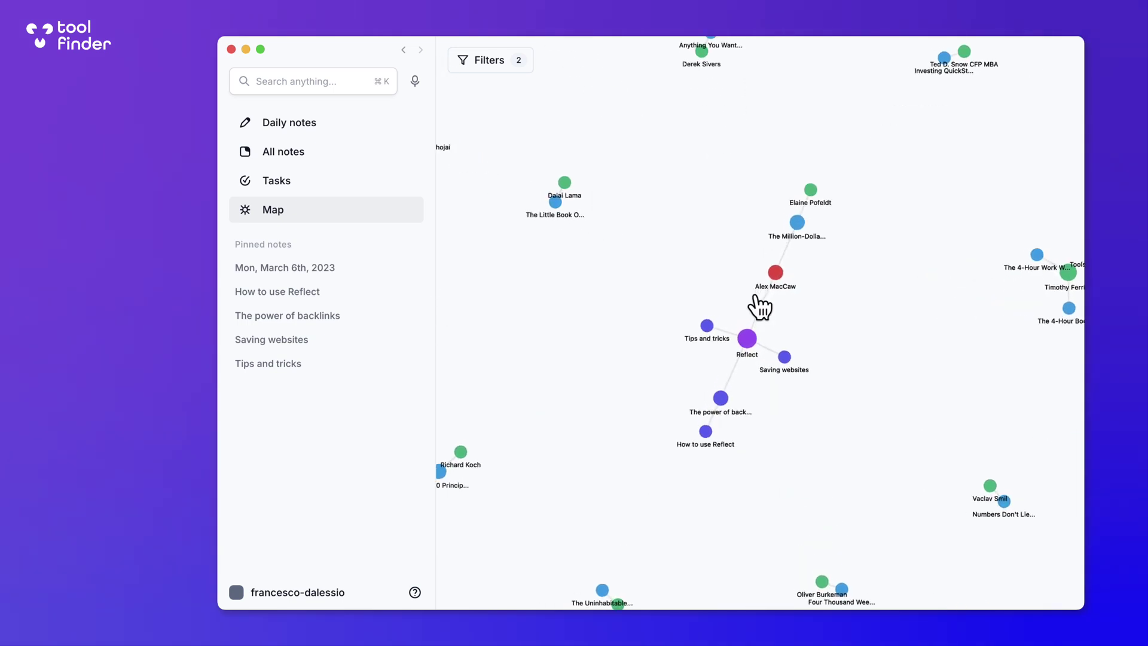
{"action": "left_click", "coordinate": [817, 296]}
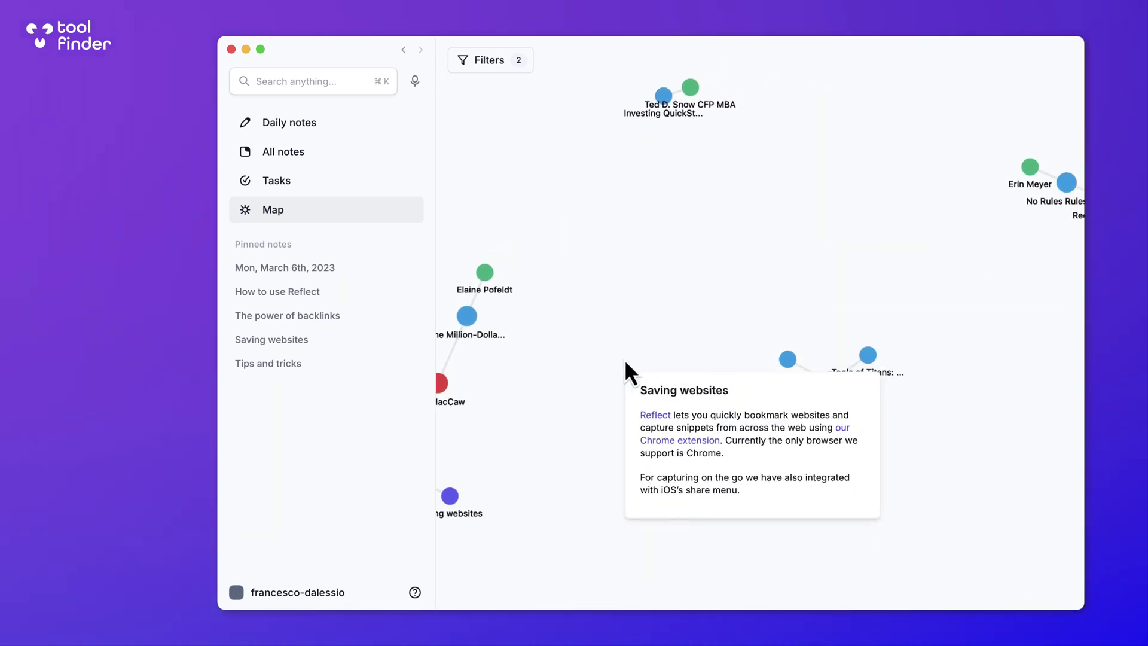
{"action": "left_click_drag", "start_coordinate": [628, 366], "coordinate": [935, 229]}
{"action": "scroll", "coordinate": [620, 289], "scroll_direction": "up", "scroll_amount": 8}
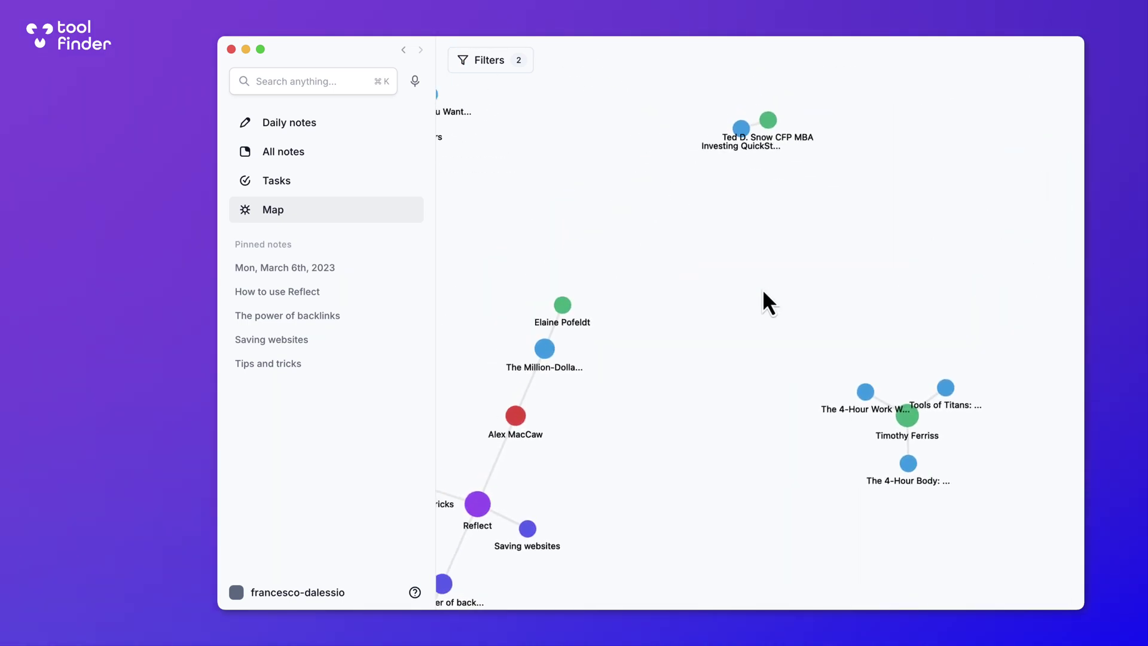
{"action": "scroll", "coordinate": [655, 415], "scroll_direction": "down", "scroll_amount": 5}
{"action": "scroll", "coordinate": [655, 415], "scroll_direction": "left", "scroll_amount": 5}
Pan back to the Reflect cluster, preview nearby nodes, and show the map's Filters options
{"action": "mouse_move", "coordinate": [691, 351]}
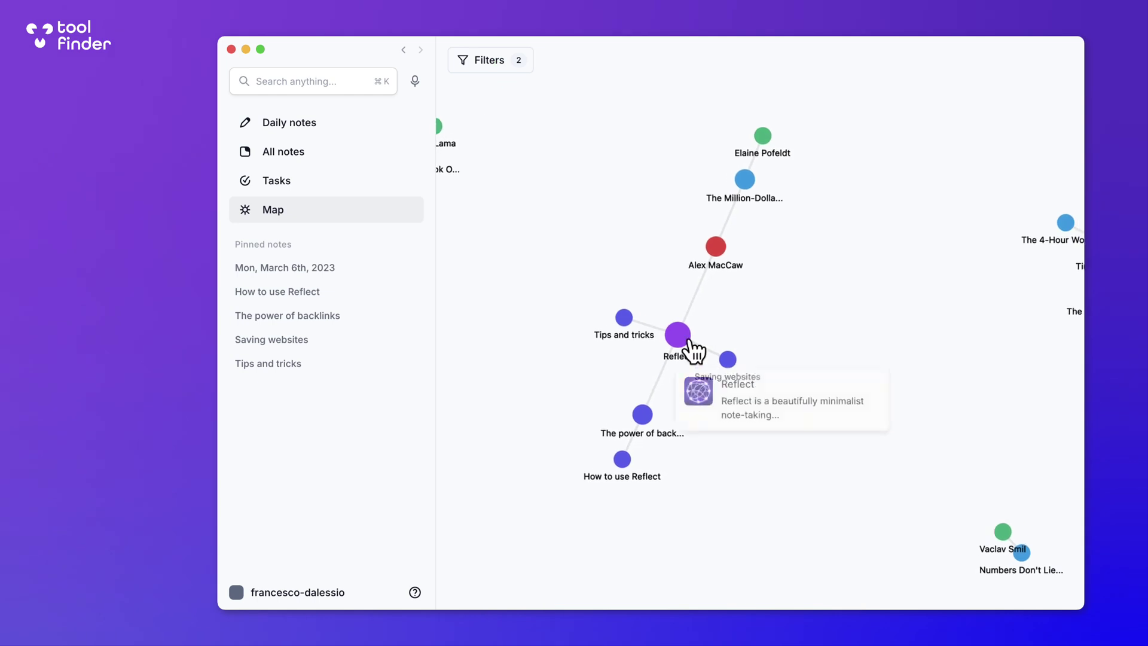
{"action": "scroll", "coordinate": [656, 367], "scroll_direction": "right", "scroll_amount": 5}
{"action": "scroll", "coordinate": [655, 366], "scroll_direction": "up", "scroll_amount": 3}
{"action": "left_click_drag", "start_coordinate": [569, 374], "coordinate": [783, 236]}
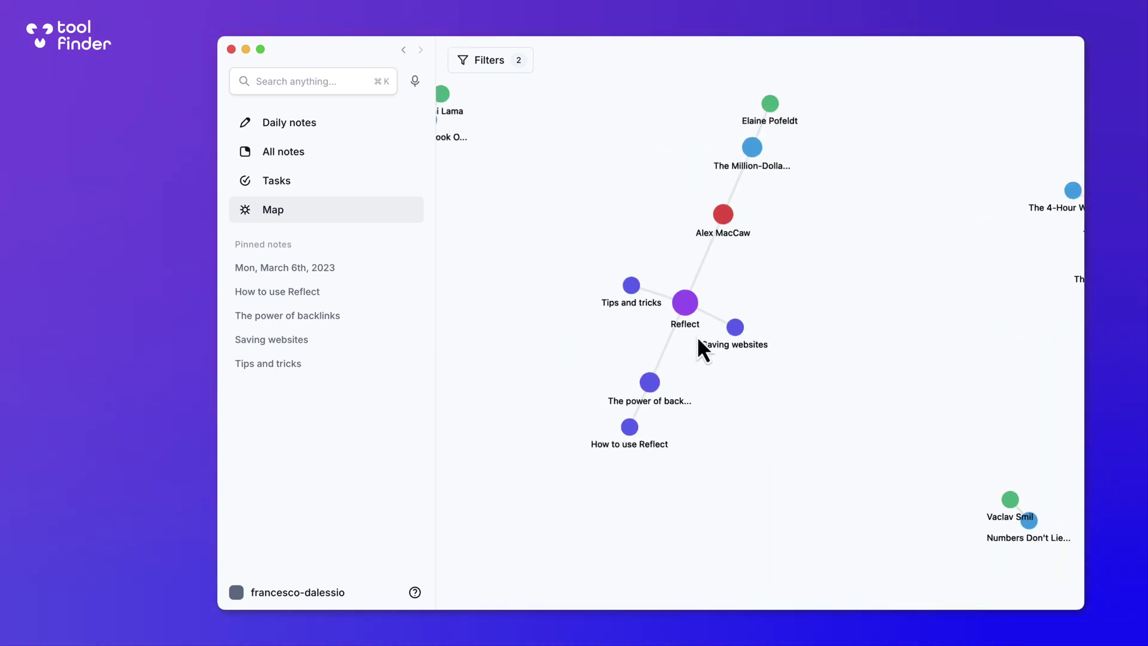
{"action": "mouse_move", "coordinate": [694, 309]}
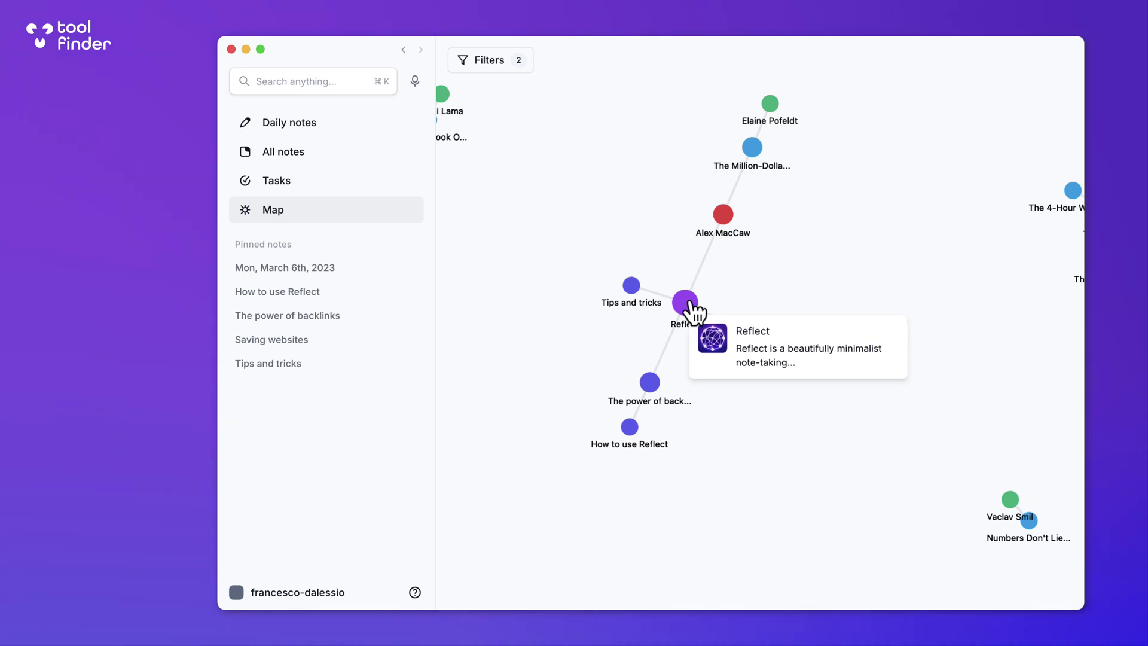
{"action": "mouse_move", "coordinate": [631, 291]}
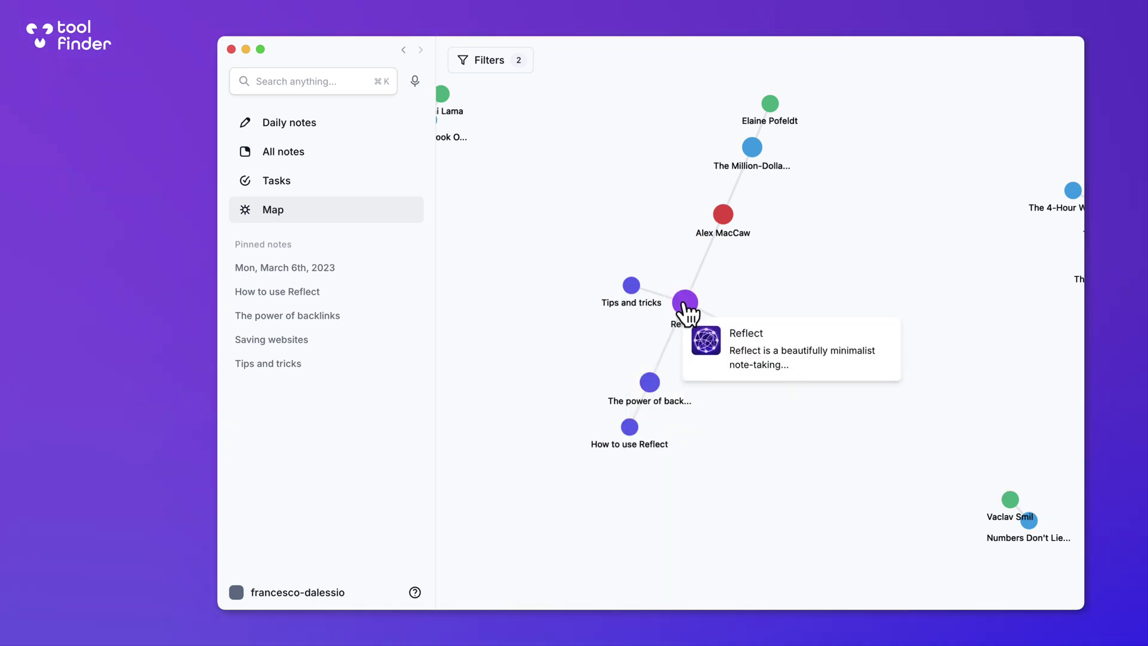
{"action": "scroll", "coordinate": [684, 310], "scroll_direction": "up", "scroll_amount": 5}
{"action": "scroll", "coordinate": [640, 466], "scroll_direction": "up", "scroll_amount": 3}
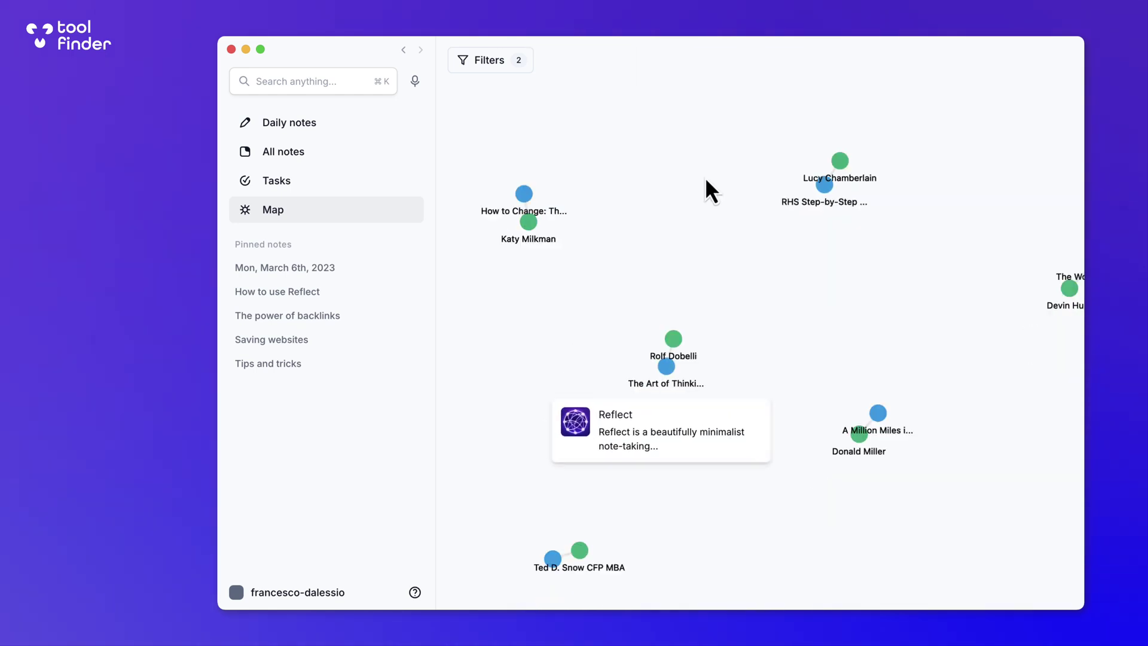
{"action": "scroll", "coordinate": [708, 187], "scroll_direction": "down", "scroll_amount": 5}
{"action": "scroll", "coordinate": [769, 179], "scroll_direction": "down", "scroll_amount": 4}
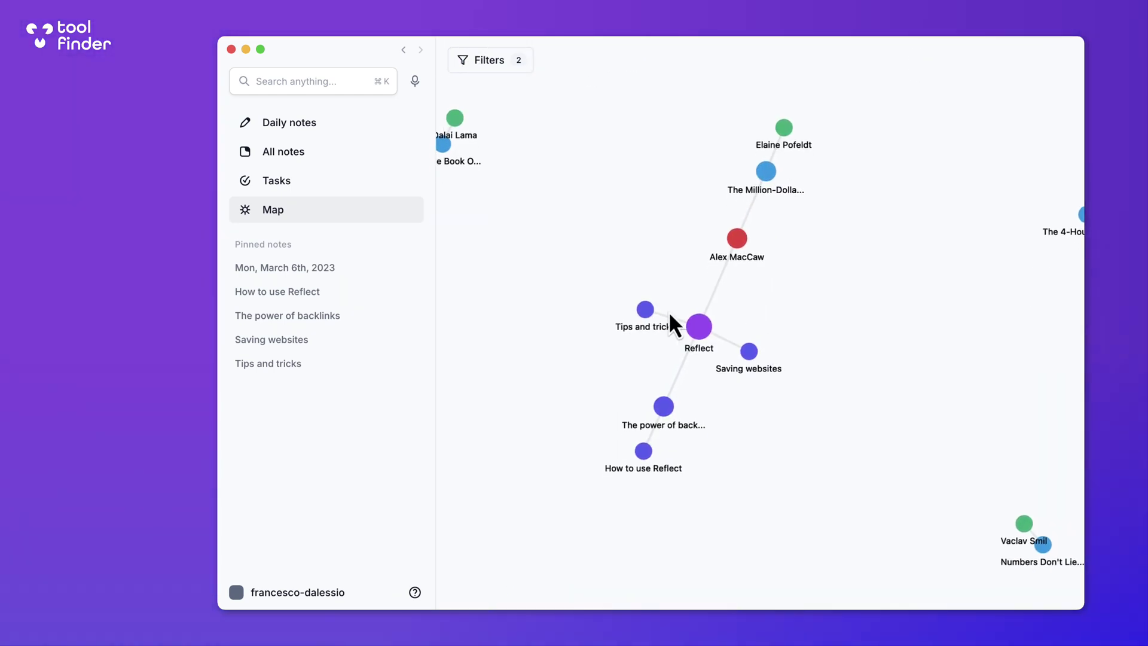
{"action": "left_click", "coordinate": [525, 57]}
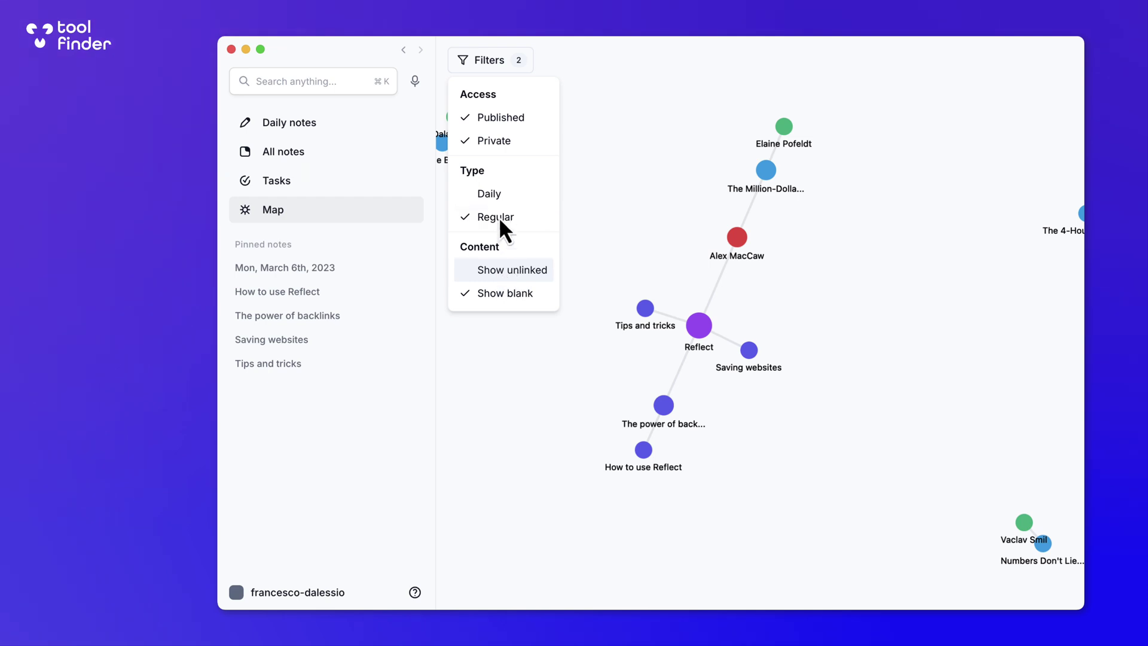
Include Daily notes in the map and open the Alex MacCaw note from it
{"action": "left_click", "coordinate": [496, 195]}
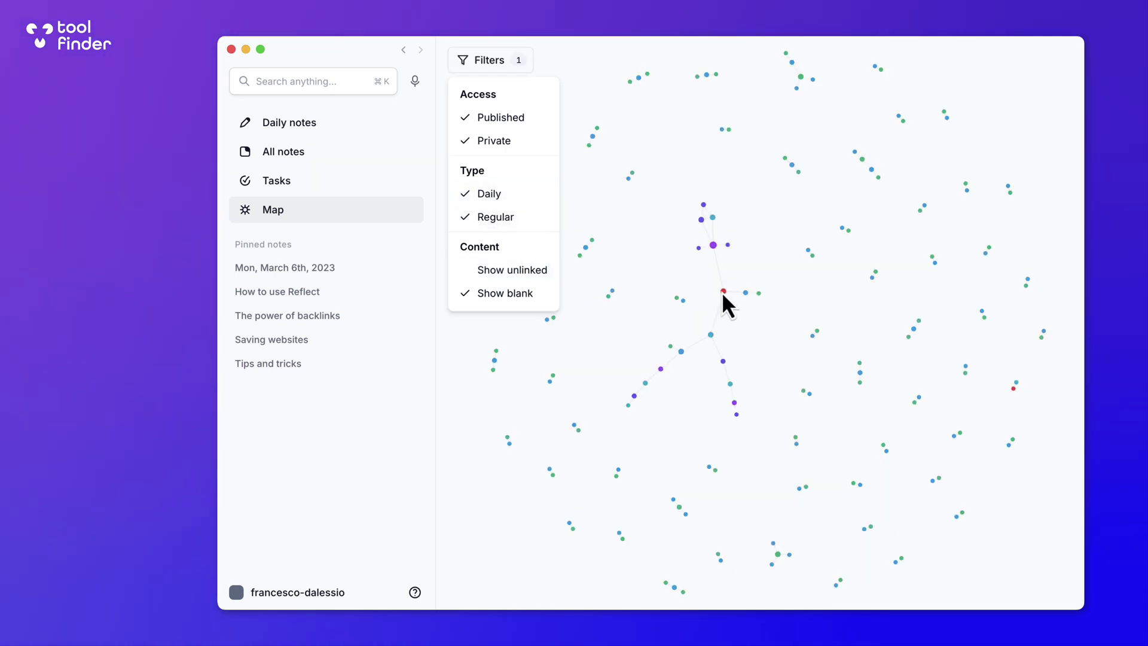
{"action": "left_click", "coordinate": [722, 291]}
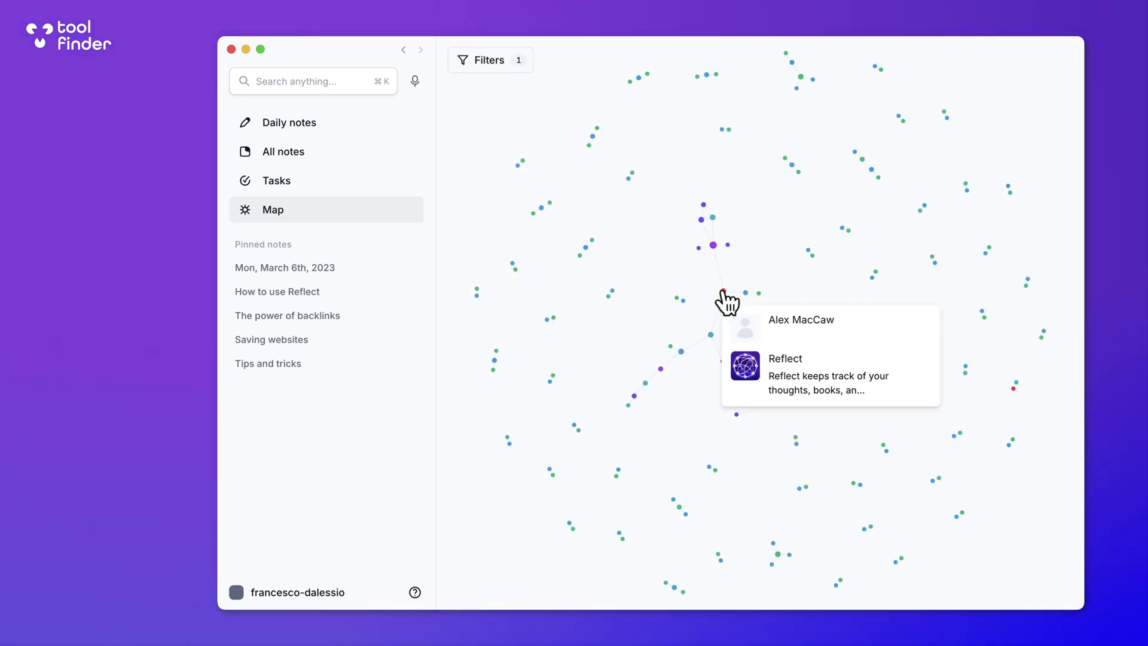
{"action": "left_click", "coordinate": [724, 292]}
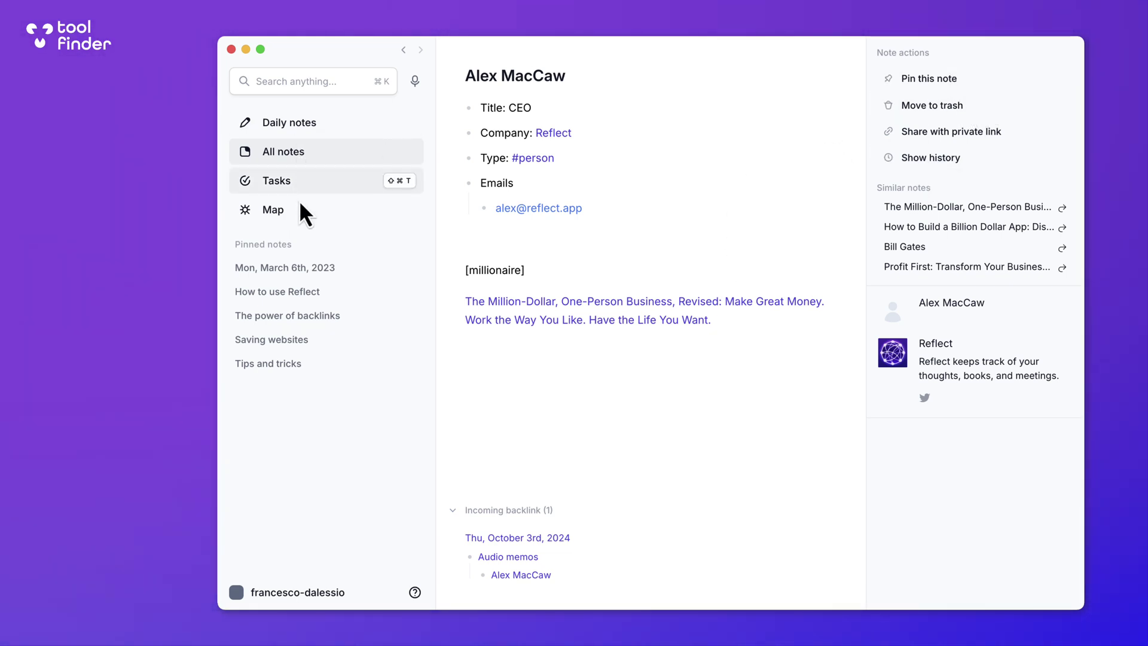
Go to Daily notes and jump to today, Thu, October 3rd, 2024
{"action": "left_click", "coordinate": [314, 123]}
{"action": "scroll", "coordinate": [704, 237], "scroll_direction": "up", "scroll_amount": 15}
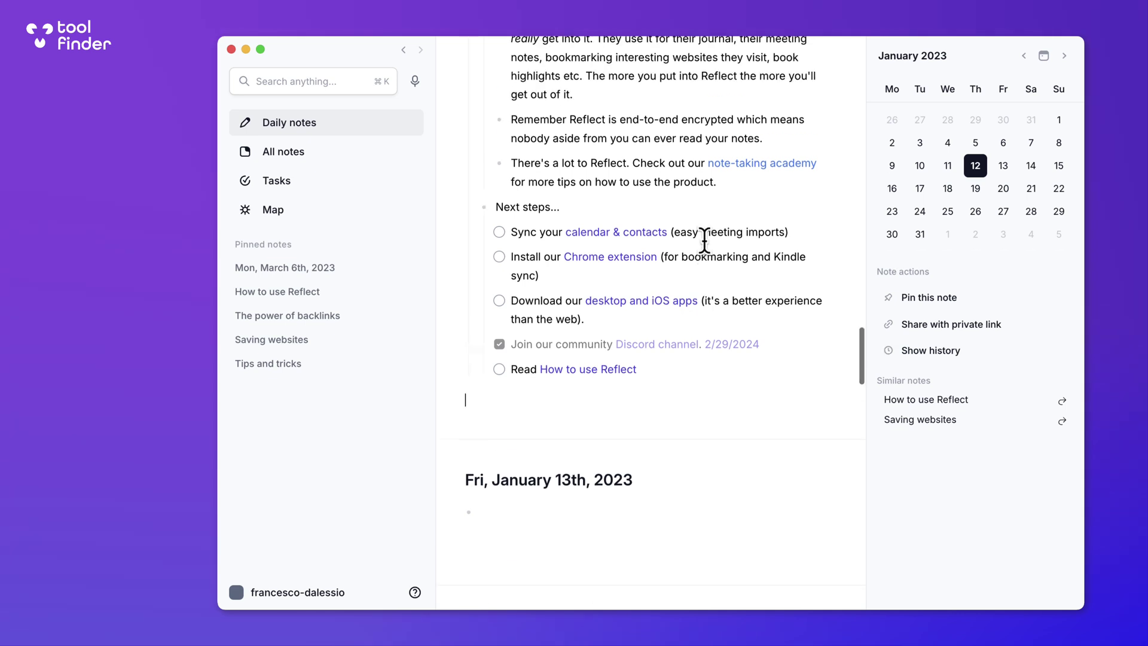
{"action": "scroll", "coordinate": [545, 201], "scroll_direction": "up", "scroll_amount": 8}
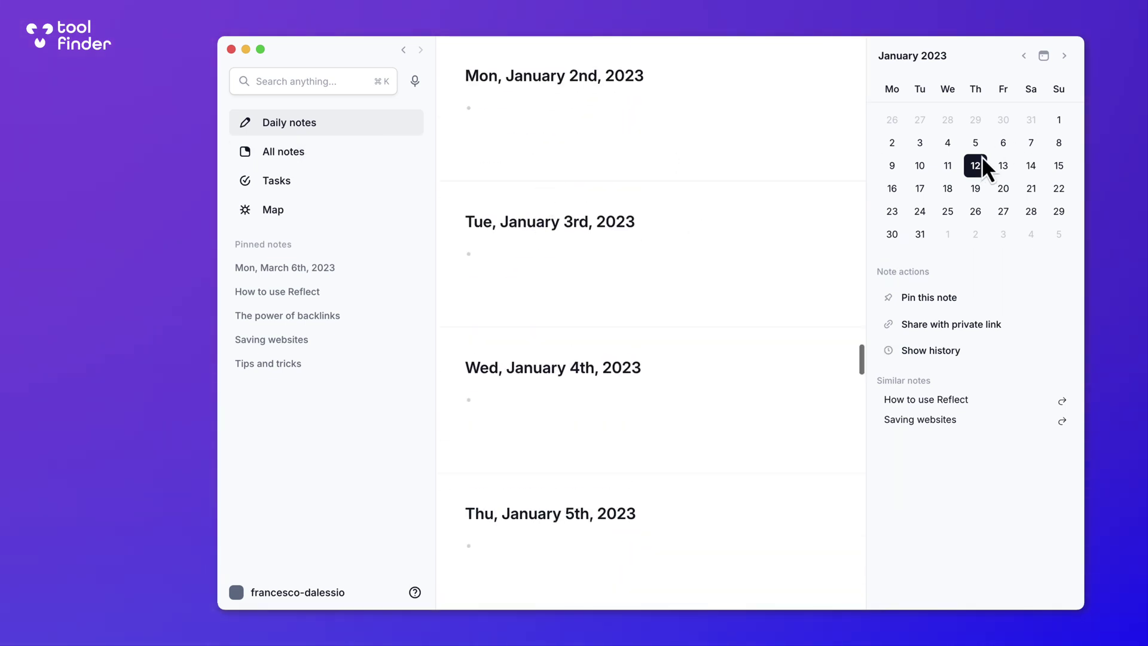
{"action": "left_click", "coordinate": [1043, 55]}
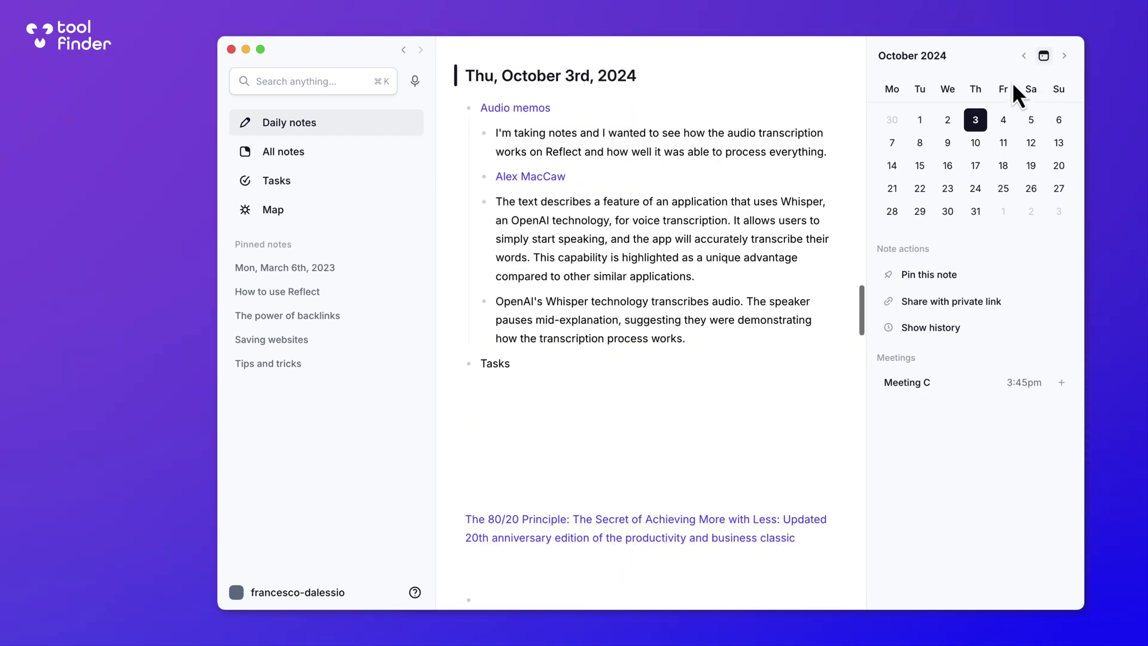
Add Meeting C to today's daily note with a backlinked note, then view the Meeting C note
{"action": "left_click", "coordinate": [1061, 383]}
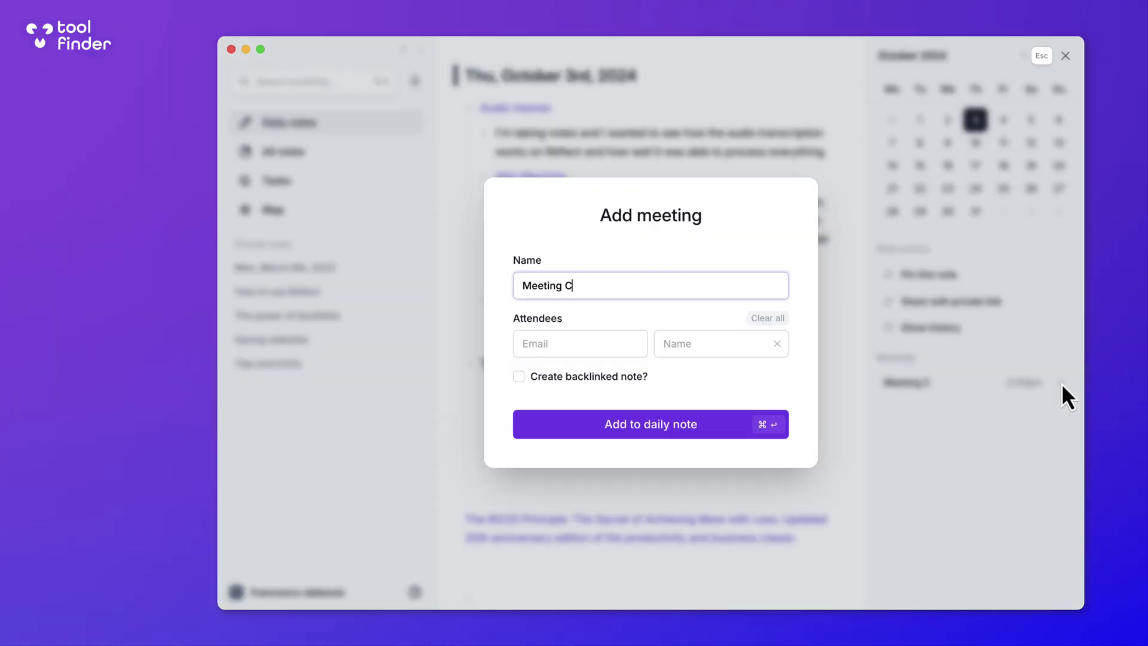
{"action": "left_click", "coordinate": [518, 376]}
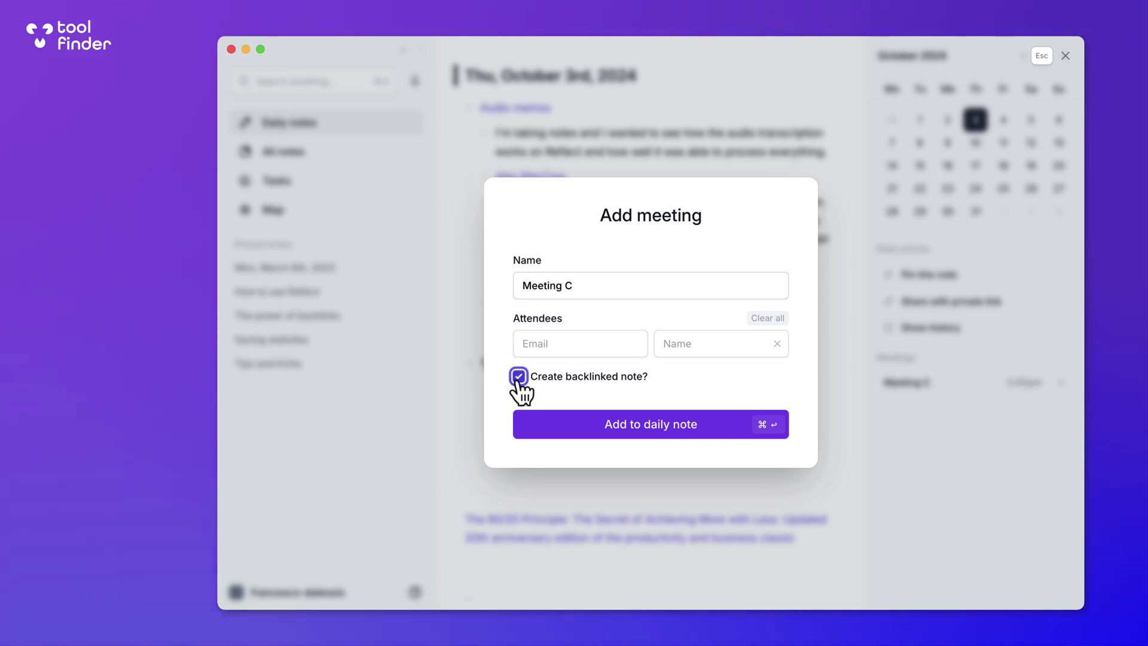
{"action": "left_click", "coordinate": [626, 426]}
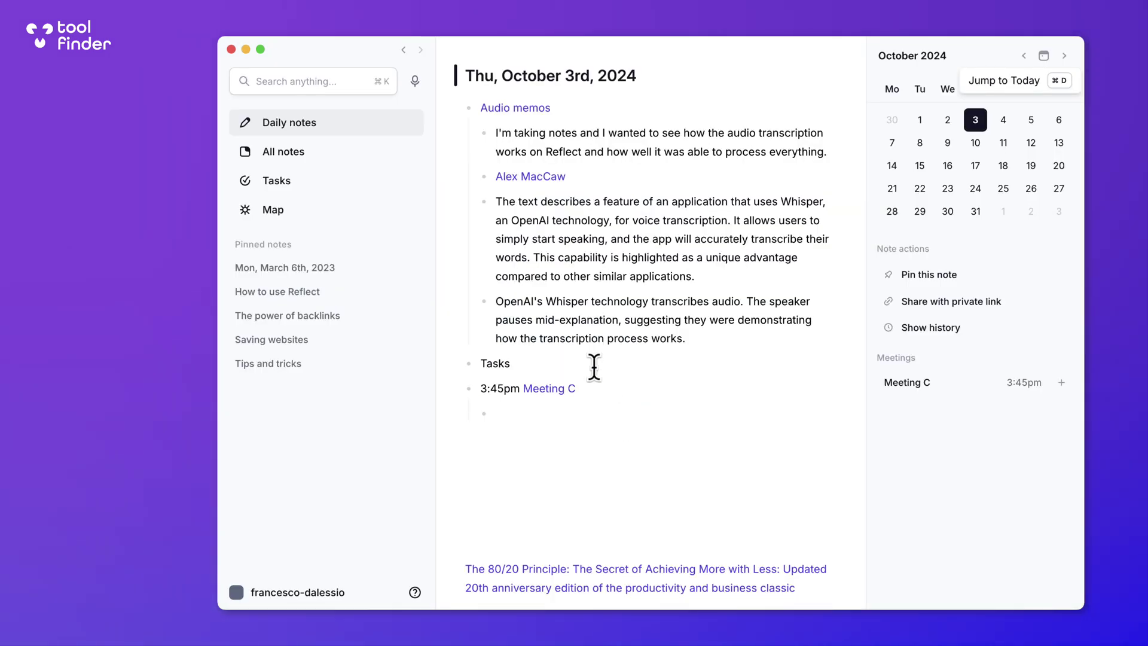
{"action": "left_click", "coordinate": [547, 389]}
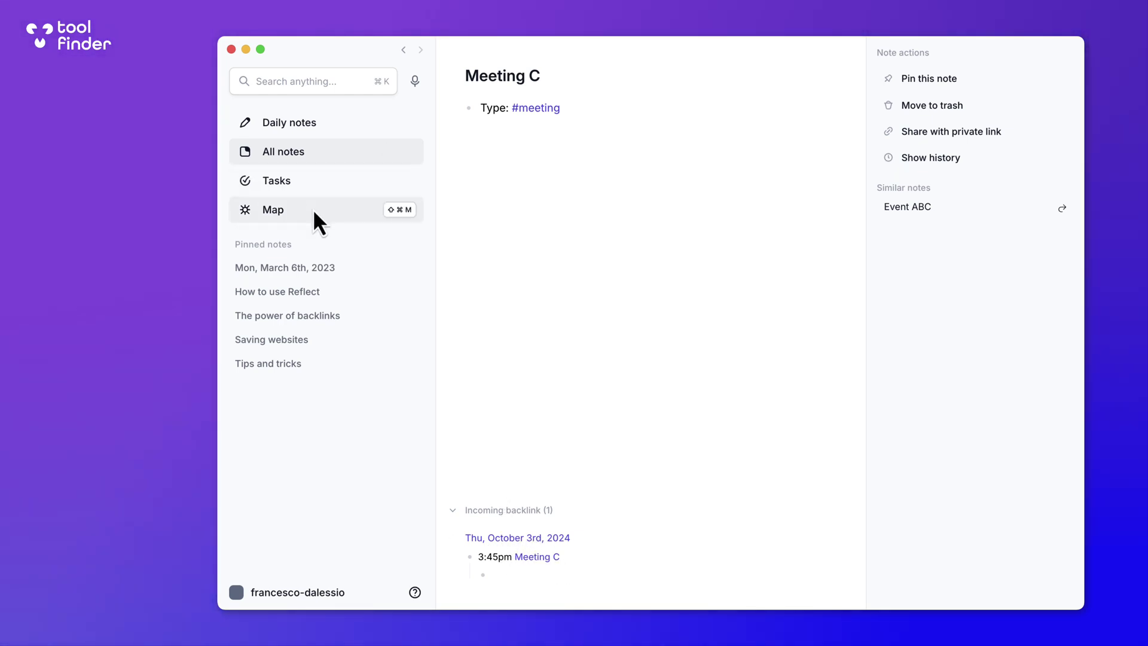
Browse the pinned notes (March 6th, How to use Reflect, backlinks, Saving websites), then return to today's note
{"action": "left_click", "coordinate": [297, 277]}
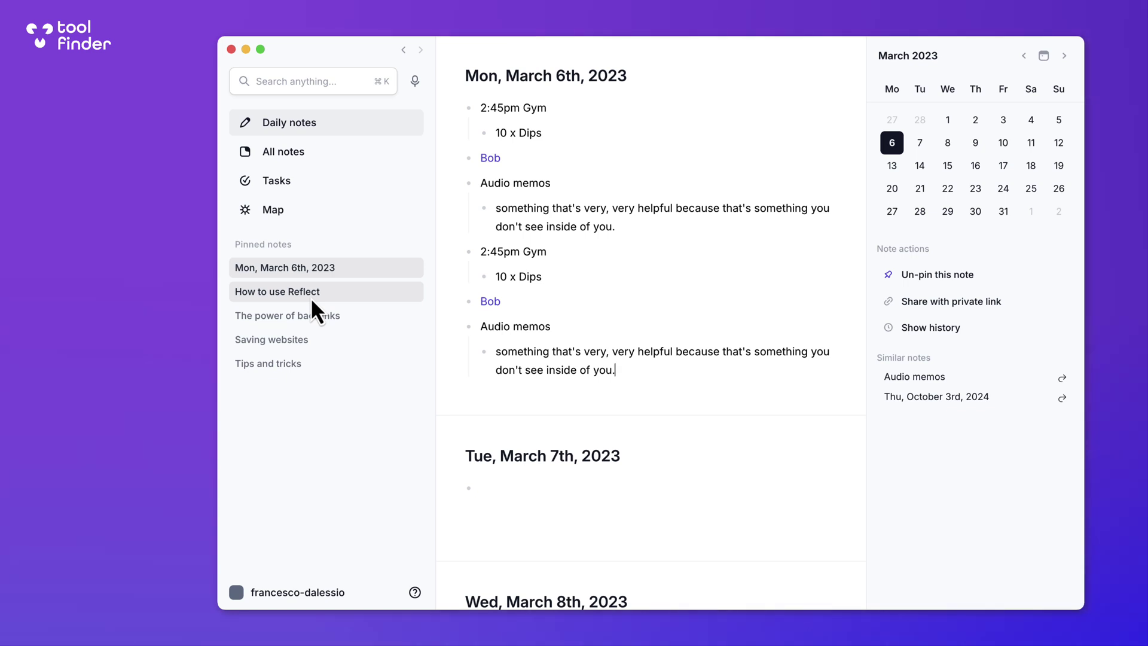
{"action": "left_click", "coordinate": [310, 297]}
{"action": "left_click", "coordinate": [324, 316]}
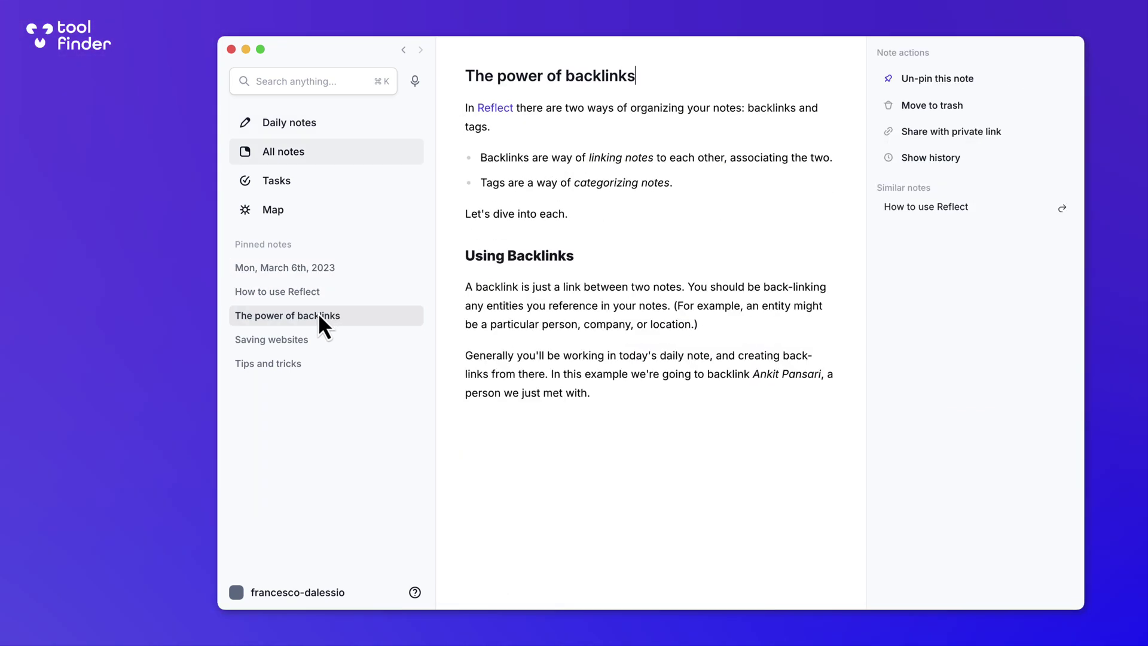
{"action": "left_click", "coordinate": [306, 338]}
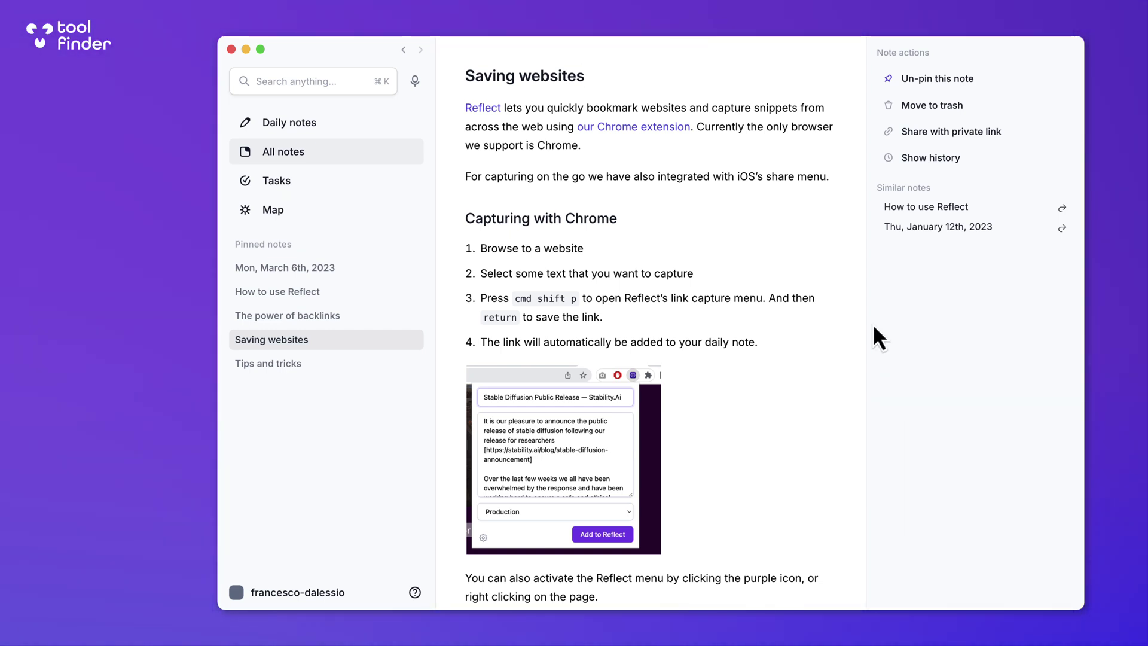
{"action": "left_click", "coordinate": [296, 268]}
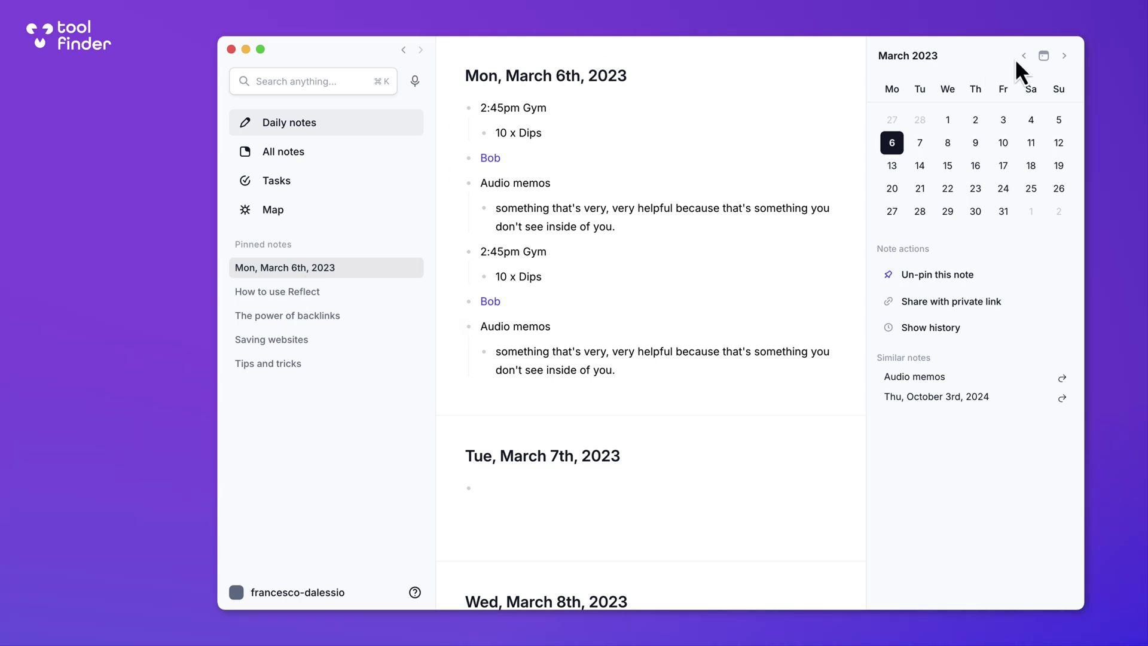
{"action": "left_click", "coordinate": [1045, 56]}
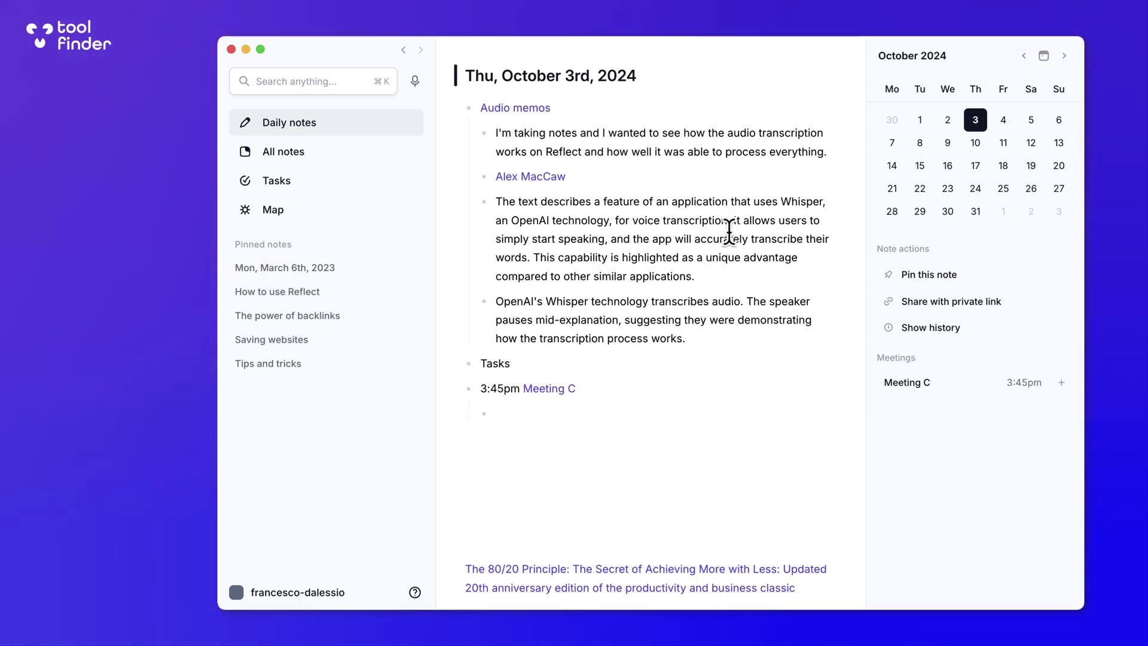